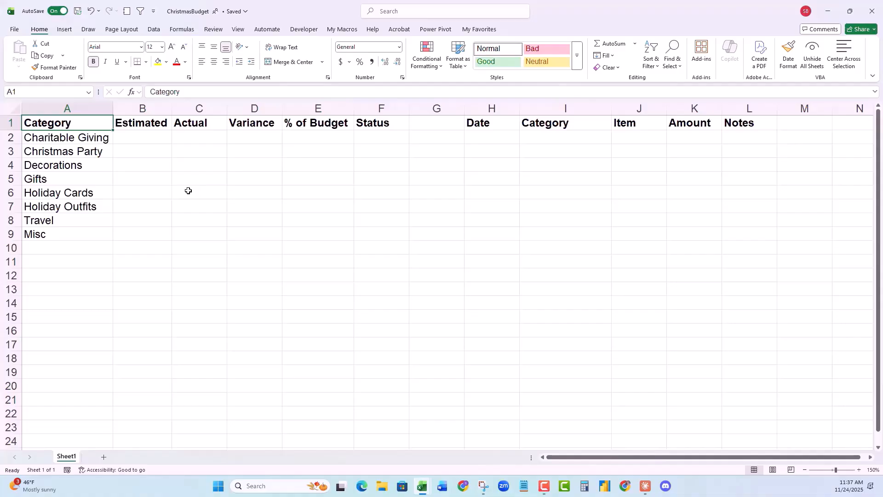
# - Convert range A1:F9 into a table with headers and clear its table style
pyautogui.moveTo(49, 128); pyautogui.dragTo(379, 230)
pyautogui.click(64, 29)
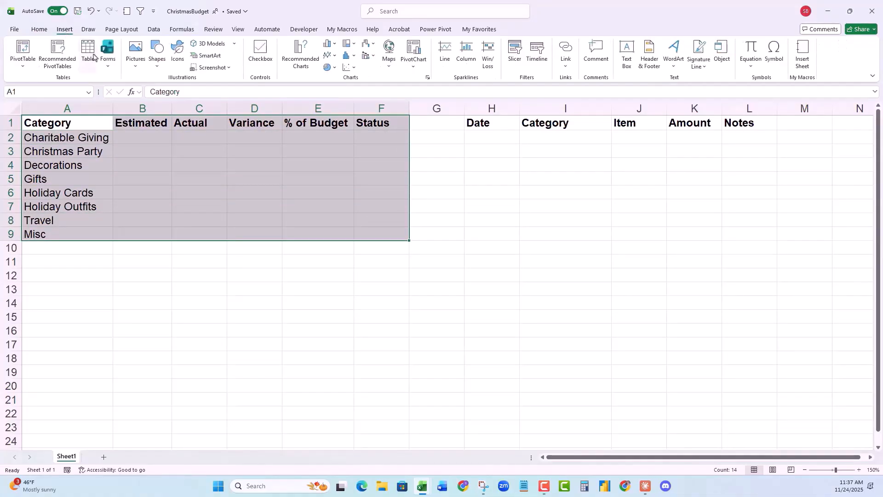
pyautogui.click(88, 52)
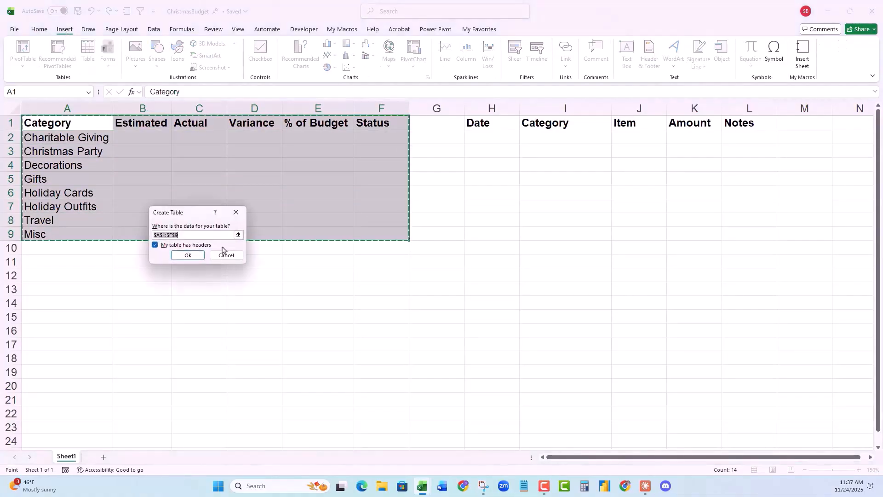
pyautogui.click(187, 255)
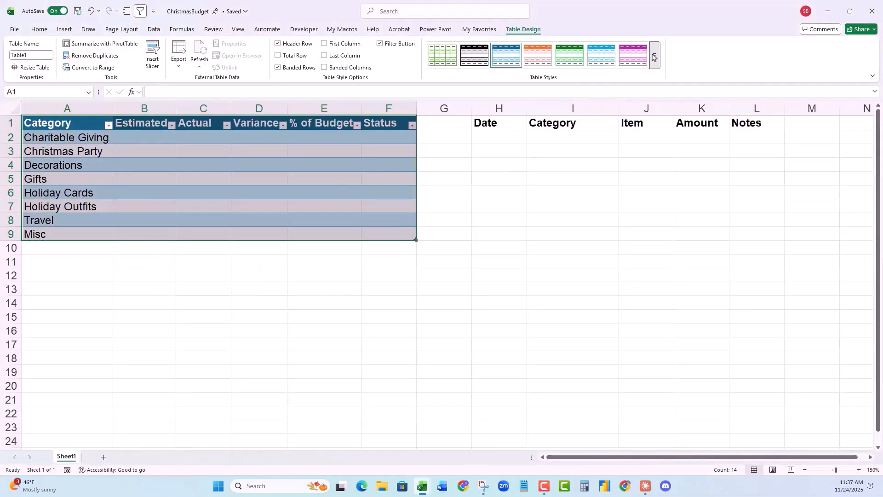
pyautogui.click(656, 55)
pyautogui.click(449, 70)
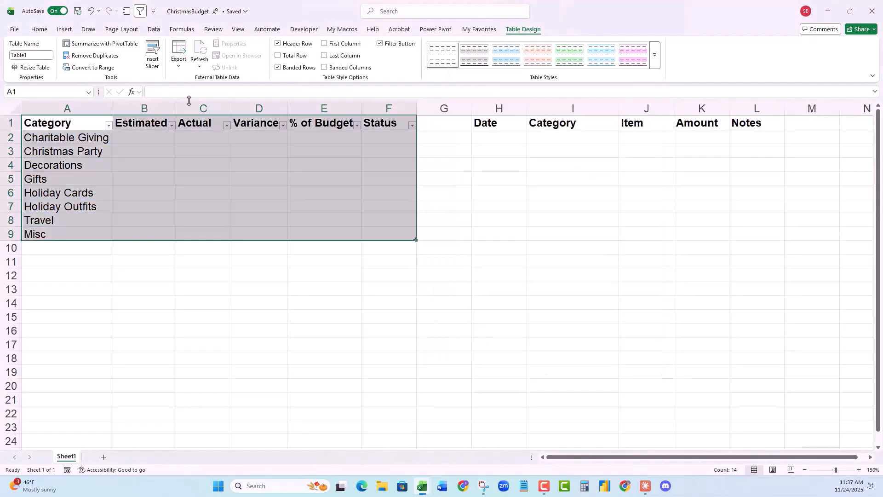
# - Name the budget category table SummaryTable
pyautogui.click(75, 125)
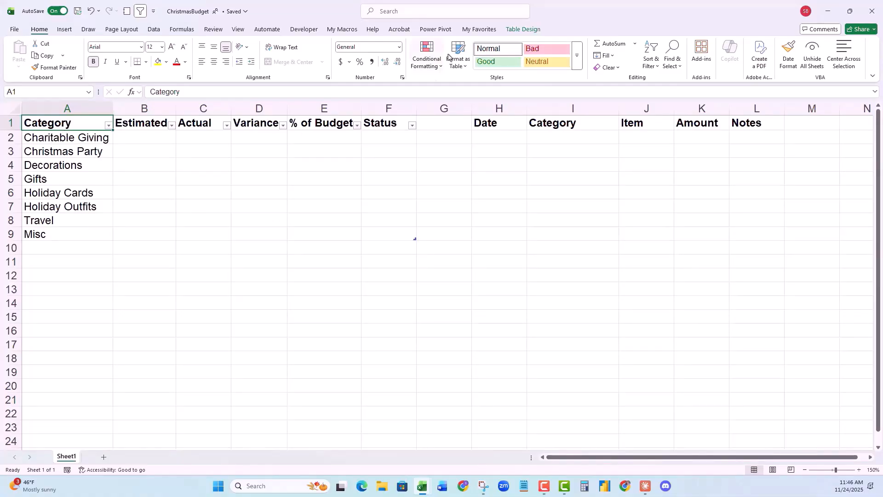
pyautogui.click(524, 29)
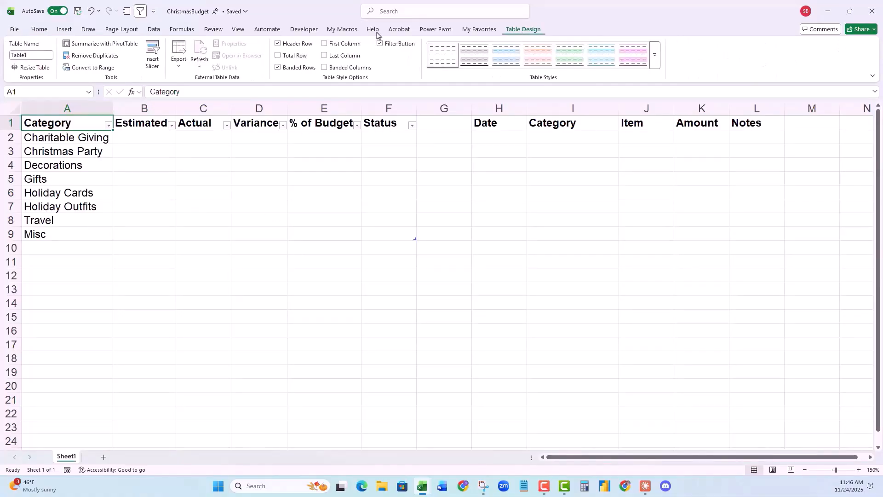
pyautogui.click(25, 55)
pyautogui.write('SummaryTable')
pyautogui.press('Return')
# - Add list data validation to cell I2, using INDIRECT on SummaryTable's Category column as the source, and check its dropdown
pyautogui.click(551, 136)
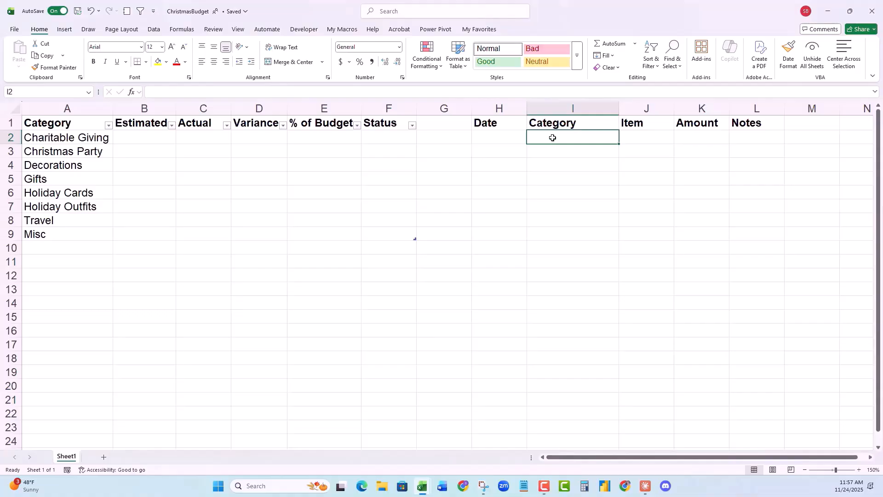
pyautogui.click(153, 29)
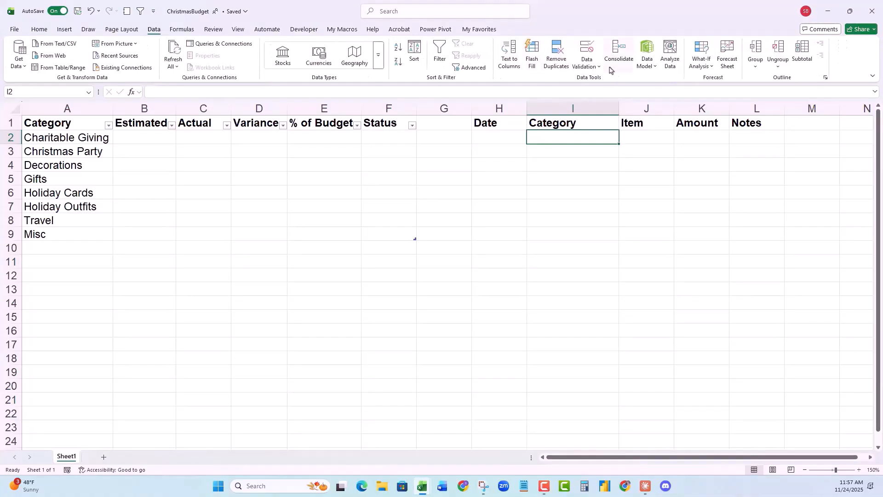
pyautogui.click(585, 68)
pyautogui.click(603, 80)
pyautogui.click(186, 199)
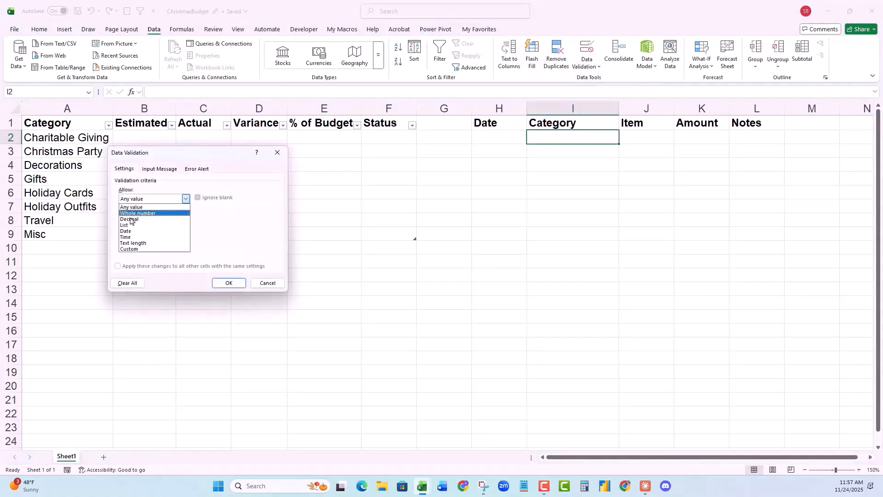
pyautogui.click(130, 225)
pyautogui.click(135, 237)
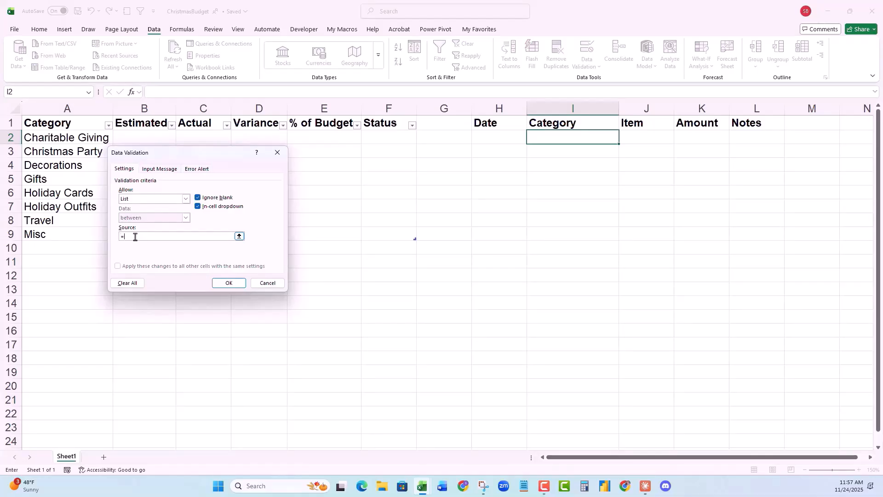
pyautogui.write('=INDIRECT("SummaryTable[Category')
pyautogui.click(228, 282)
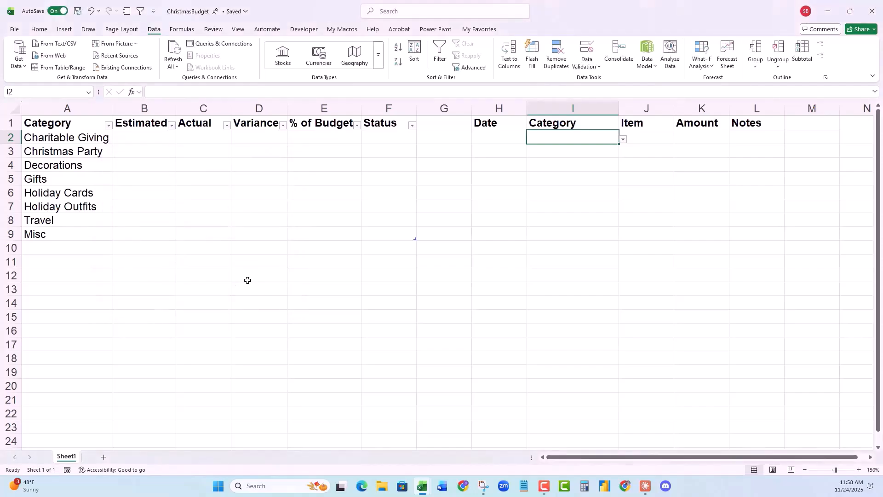
pyautogui.click(623, 140)
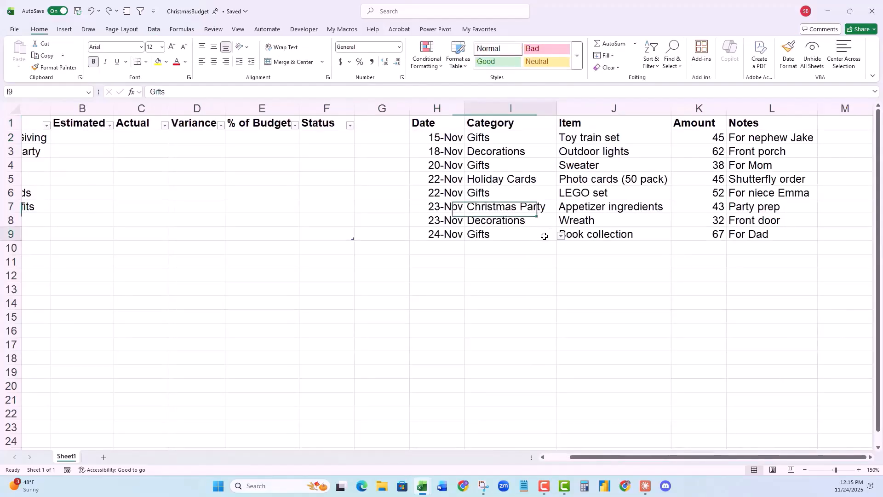
# - Format the Date column H with the 3/14/12 date type
pyautogui.click(542, 234)
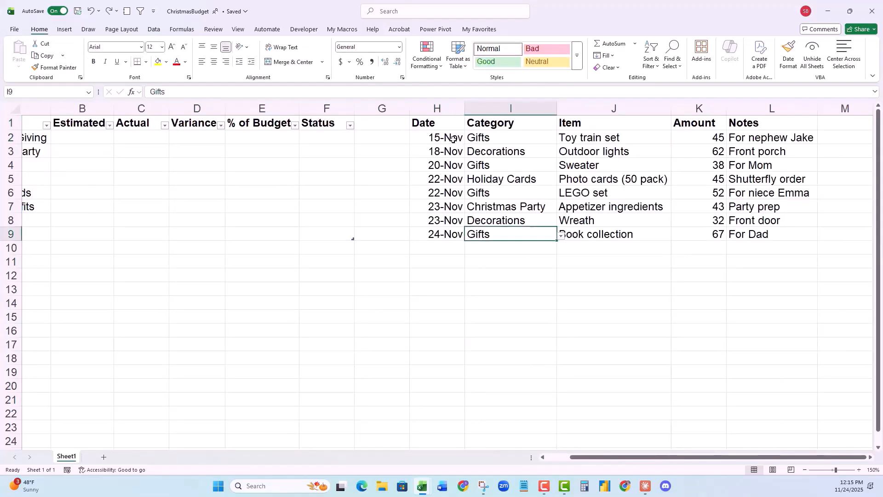
pyautogui.click(452, 139)
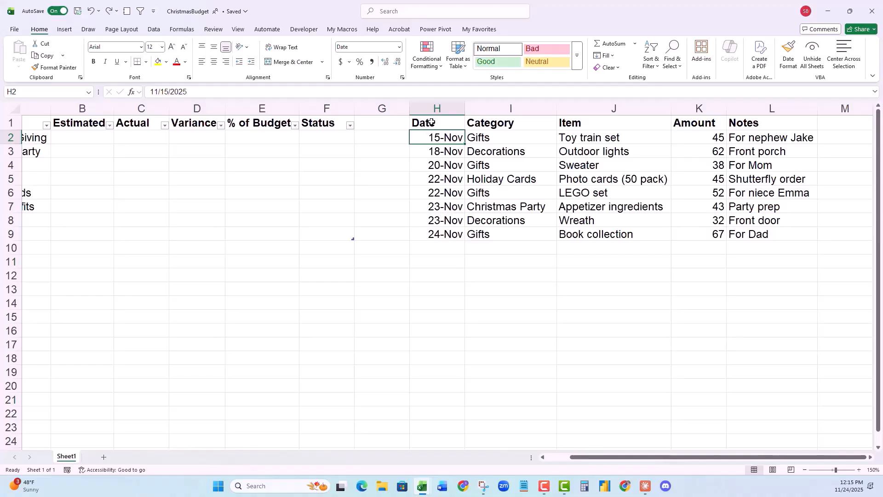
pyautogui.click(435, 109)
pyautogui.rightClick(439, 185)
pyautogui.click(465, 319)
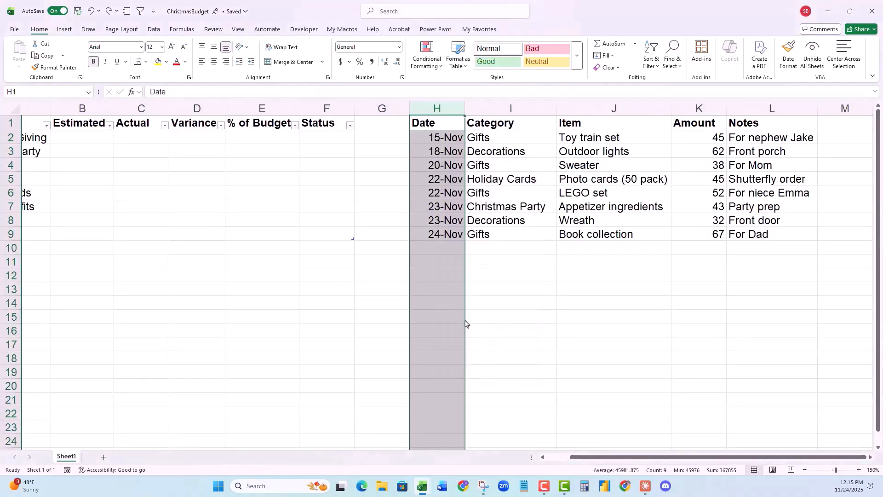
pyautogui.click(363, 270)
pyautogui.click(421, 294)
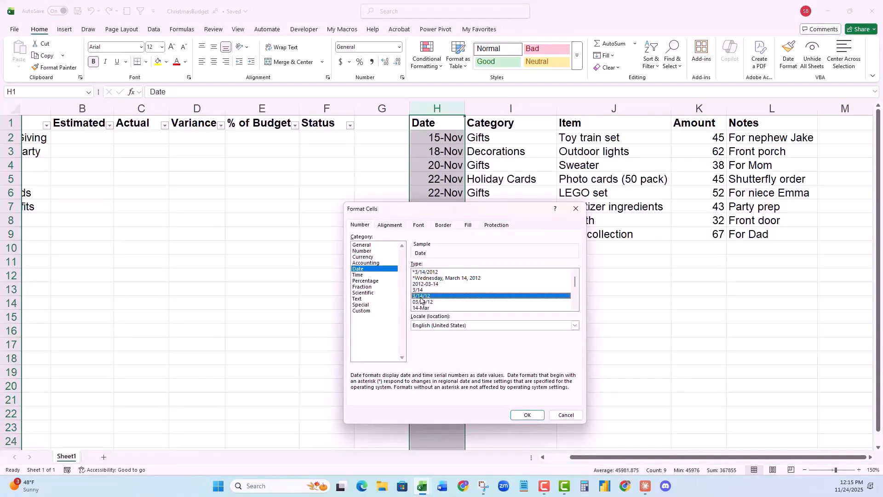
pyautogui.click(528, 415)
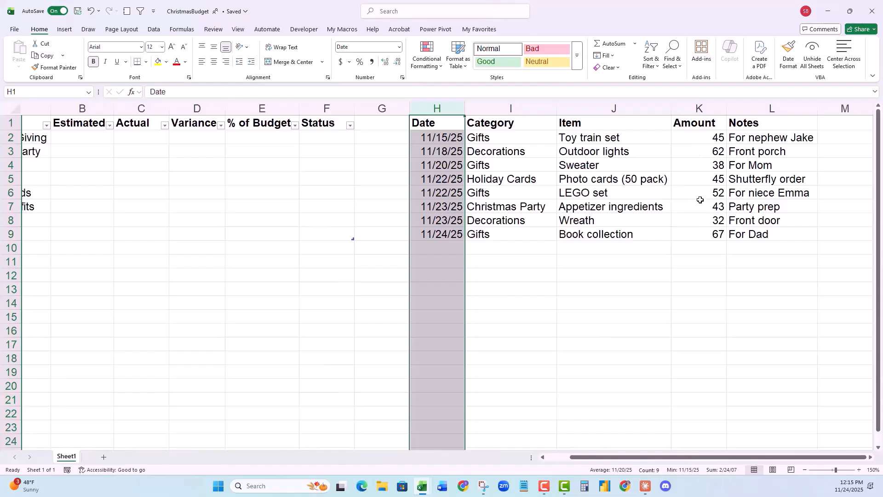
# - Format the Amount column K as $ currency with 0 decimal places
pyautogui.click(690, 105)
pyautogui.rightClick(694, 148)
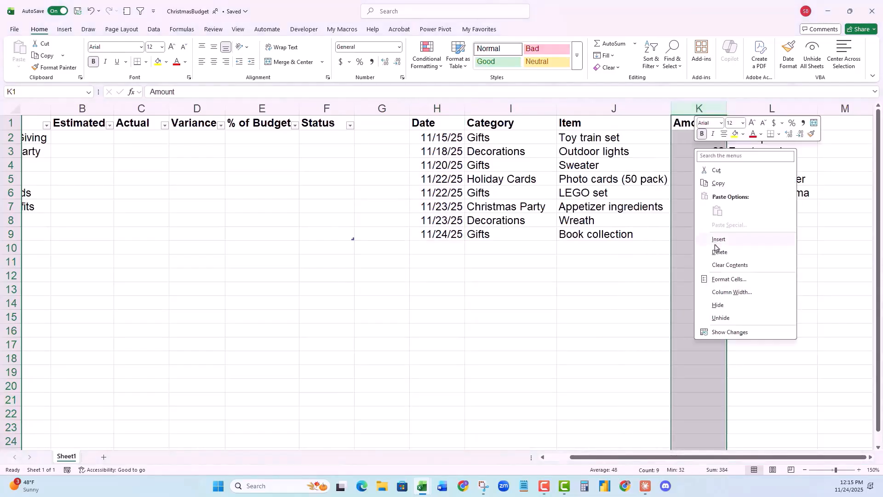
pyautogui.click(730, 280)
pyautogui.click(627, 218)
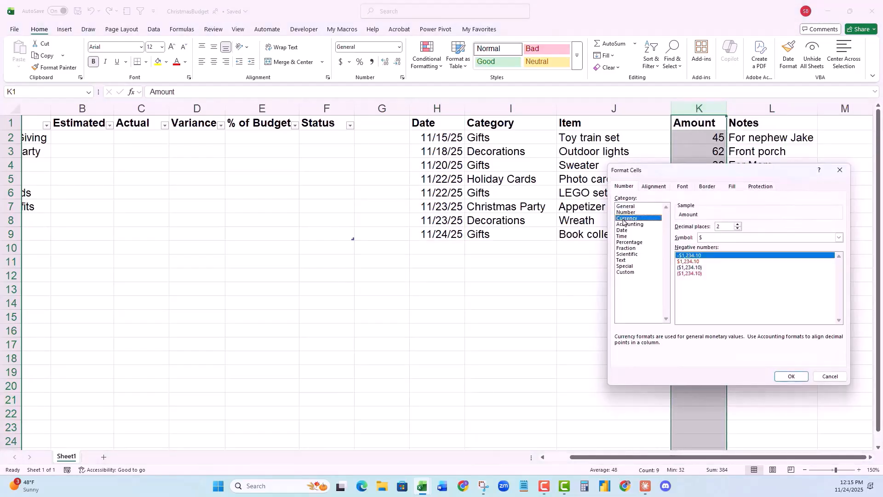
pyautogui.doubleClick(736, 229)
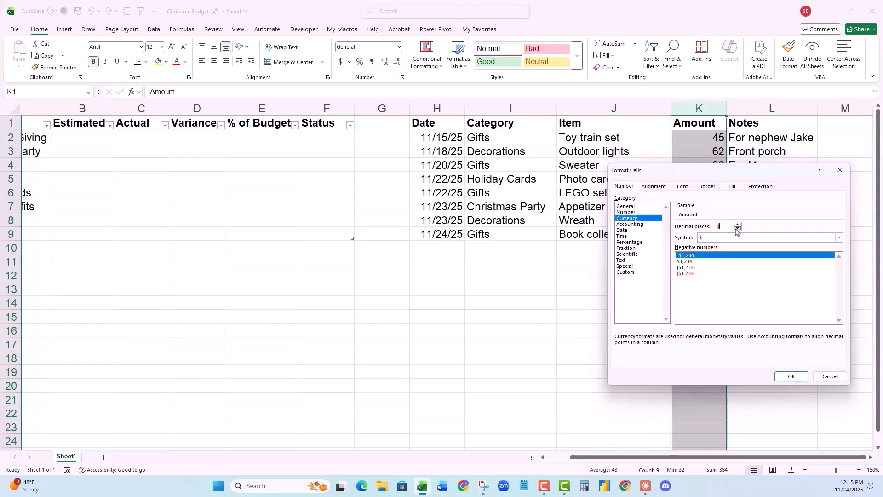
pyautogui.click(788, 377)
# - Convert the expense range H1:L9 into a table with headers and clear its table style
pyautogui.click(450, 124)
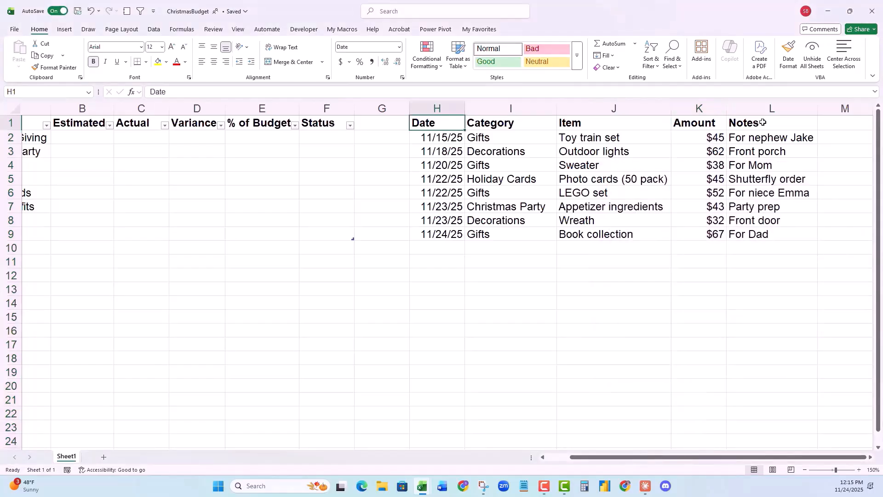
pyautogui.moveTo(435, 124); pyautogui.dragTo(782, 235)
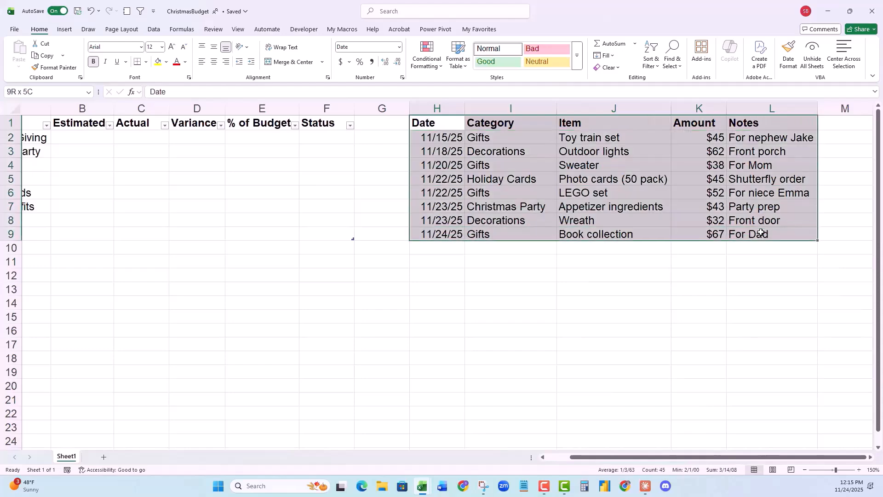
pyautogui.click(64, 29)
pyautogui.click(88, 53)
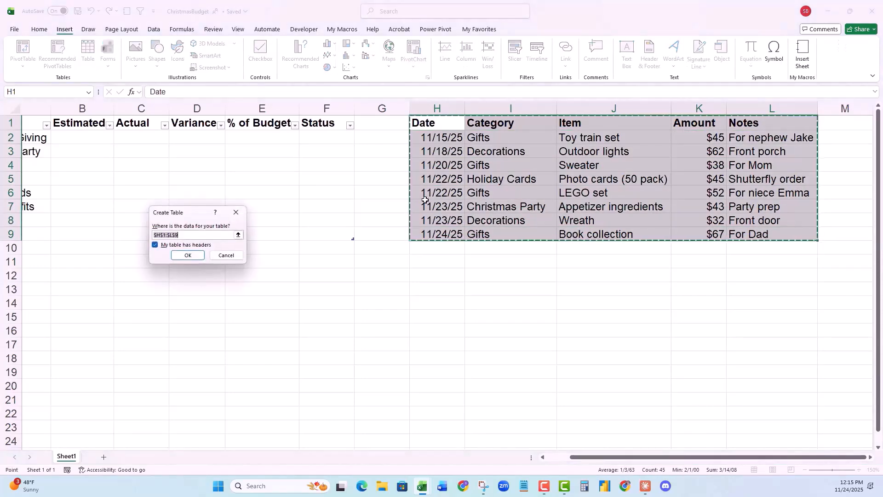
pyautogui.click(184, 255)
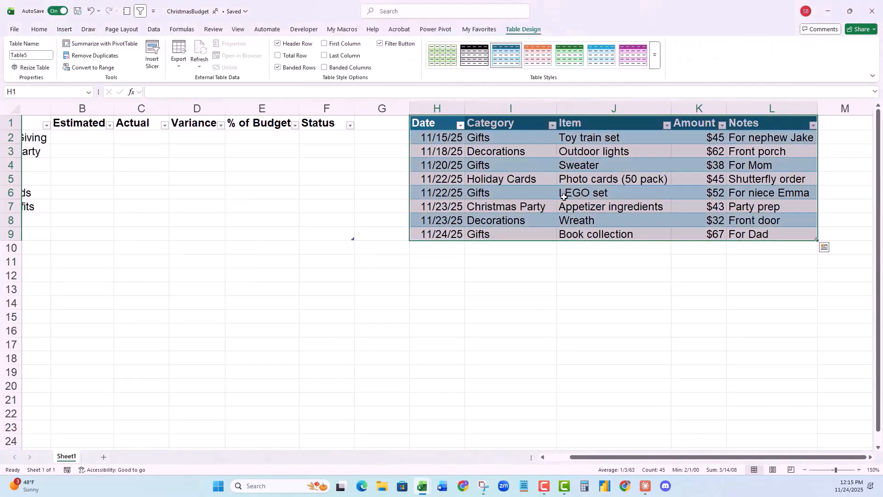
pyautogui.click(655, 55)
pyautogui.click(442, 68)
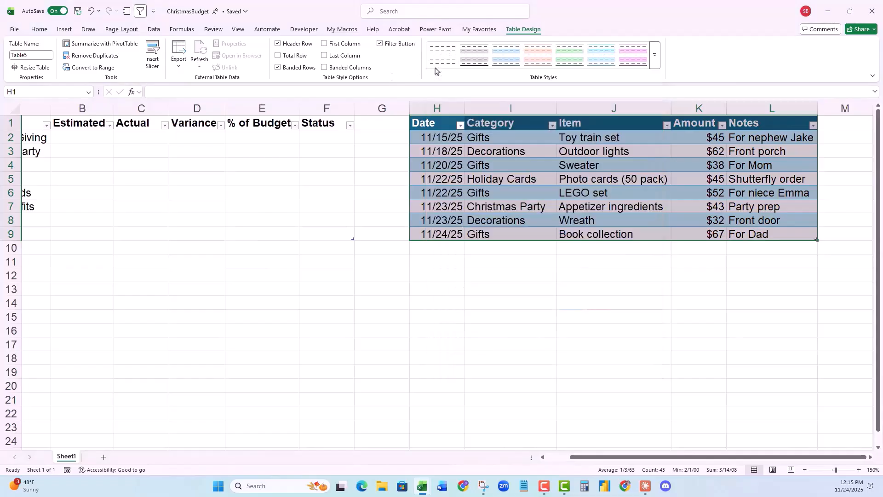
# - Add a new expense row directly below the table, dated 11/24/25 and with the category Gifts
pyautogui.click(433, 237)
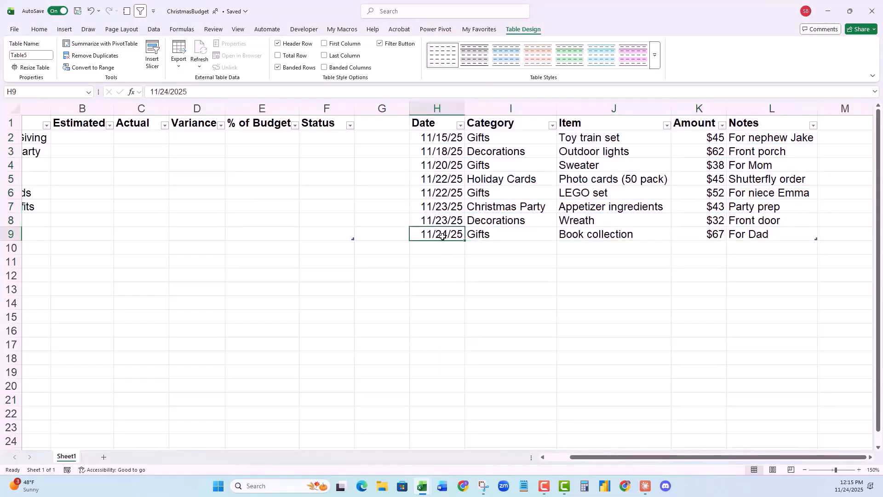
pyautogui.click(487, 234)
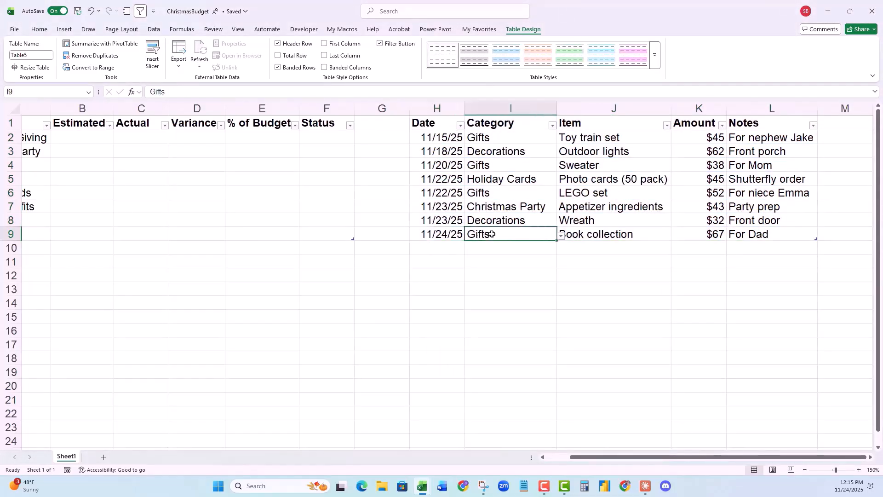
pyautogui.click(448, 251)
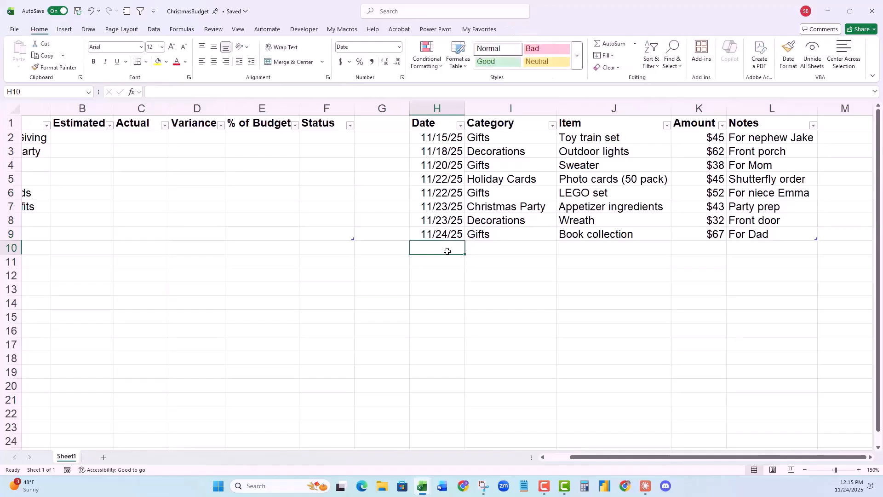
pyautogui.write('11/24/25')
pyautogui.press('Tab')
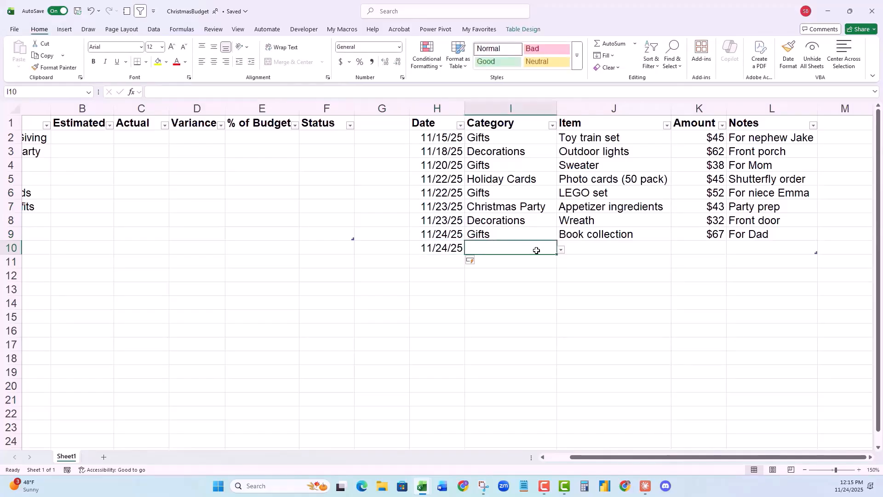
pyautogui.click(562, 250)
pyautogui.click(506, 282)
# - Fill in row 10 with the item Smartwatch, the amount 200 and the note "For sister"
pyautogui.click(608, 248)
pyautogui.write('Smartwatc')
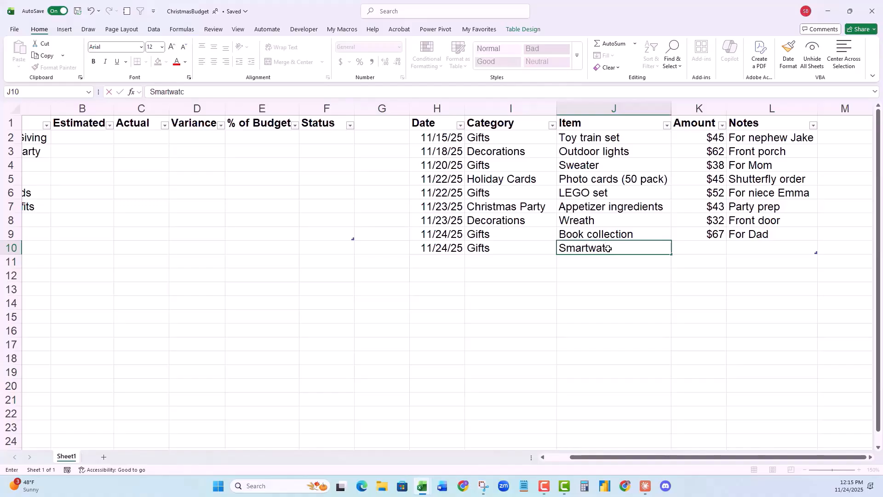
pyautogui.write('h')
pyautogui.press('Tab')
pyautogui.write('200')
pyautogui.press('Tab')
pyautogui.write('For sister')
pyautogui.press('Return')
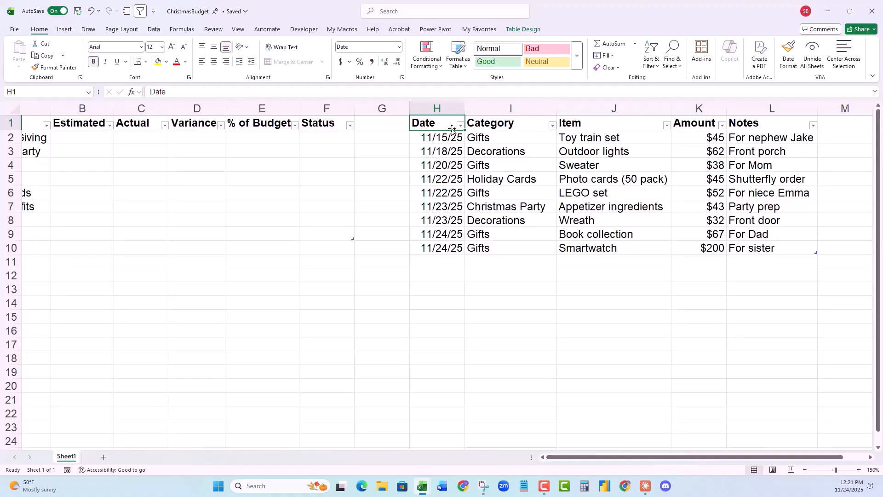
# - Name the expense table TrackingTable
pyautogui.click(523, 29)
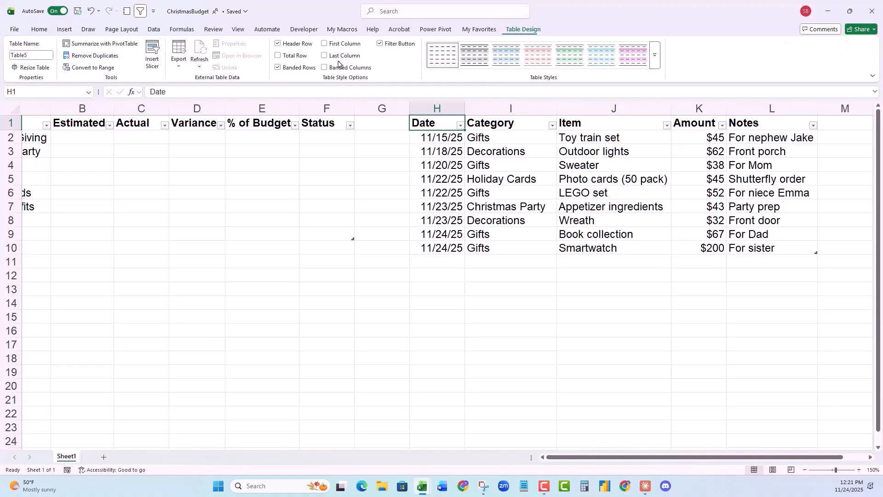
pyautogui.click(26, 55)
pyautogui.write('TrackingTable')
pyautogui.press('Return')
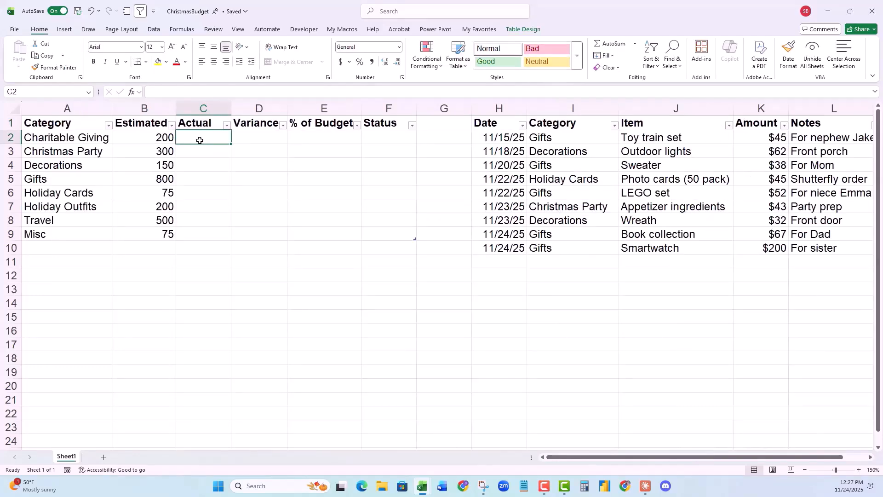
# - Start a SUMIFS formula in the first Actual cell, C2, with TrackingTable[Amount] as the sum range
pyautogui.write('=SUMIFS(')
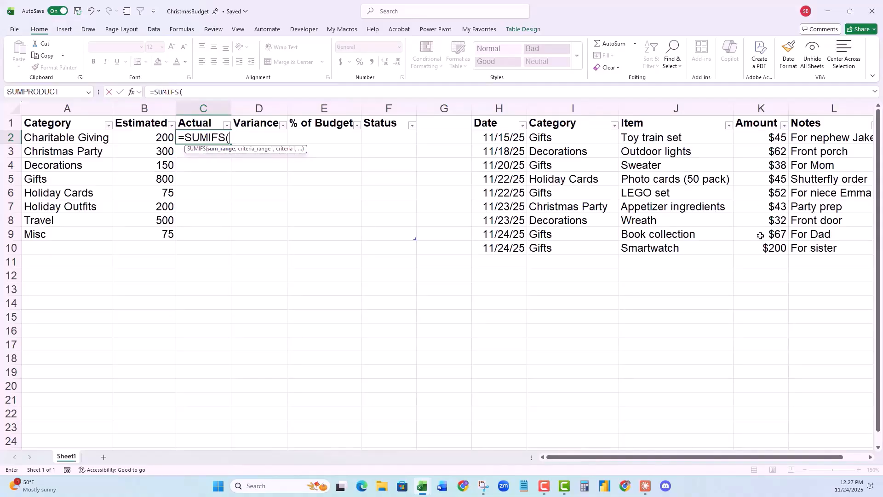
pyautogui.write('tr')
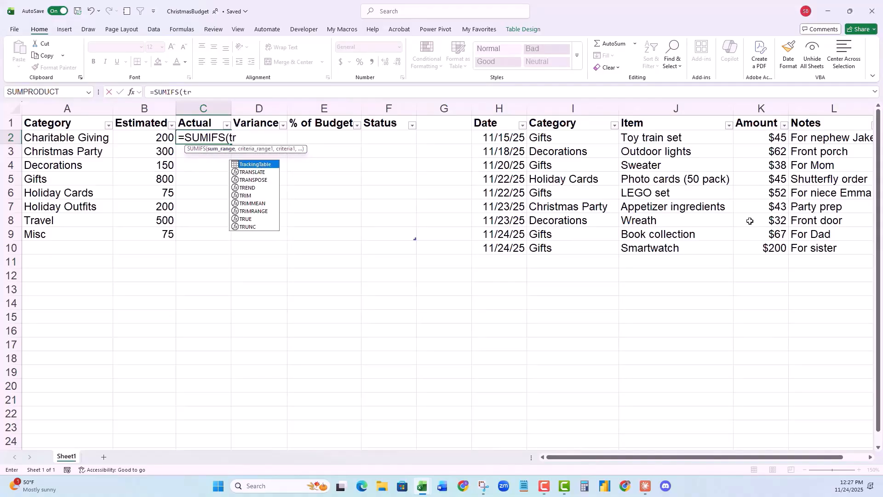
pyautogui.doubleClick(261, 164)
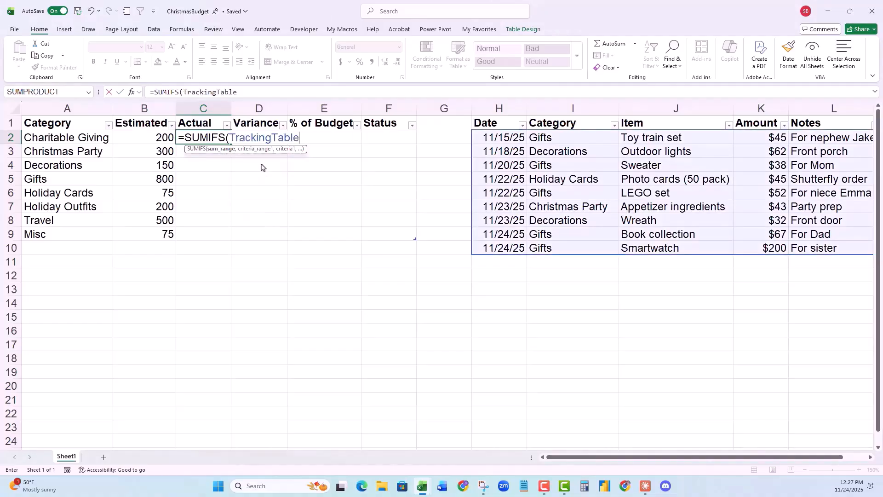
pyautogui.write('[')
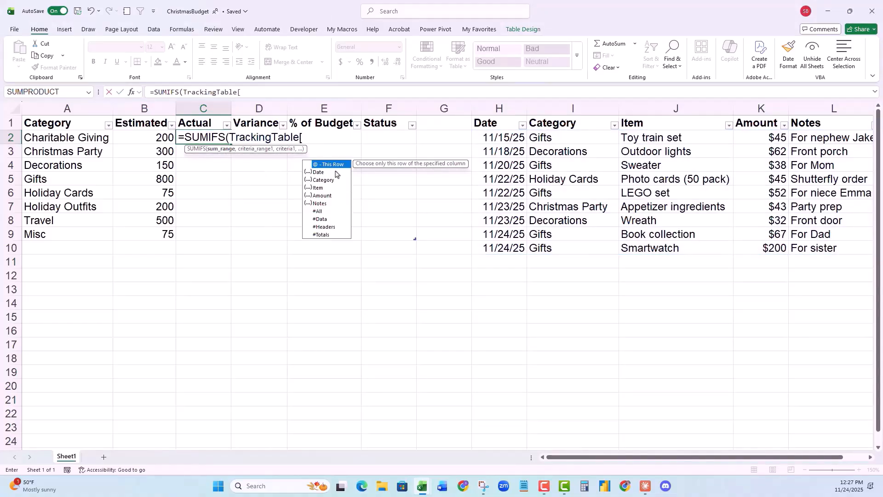
pyautogui.doubleClick(324, 196)
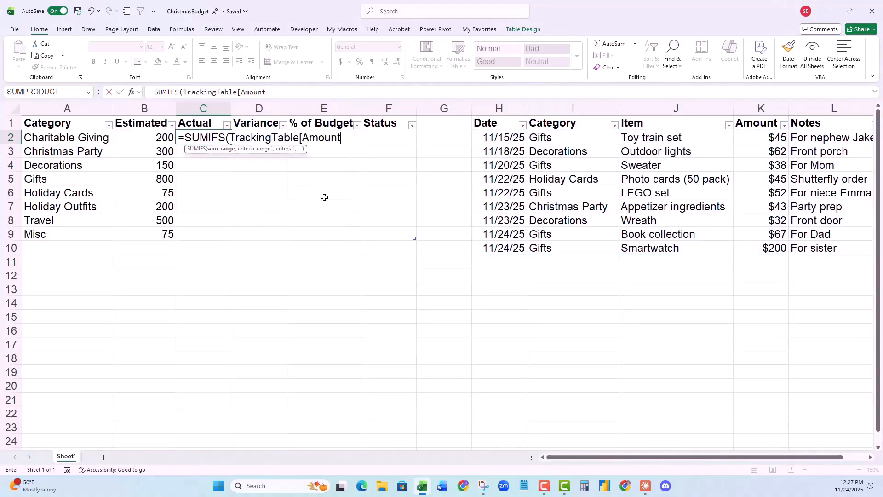
pyautogui.write('],')
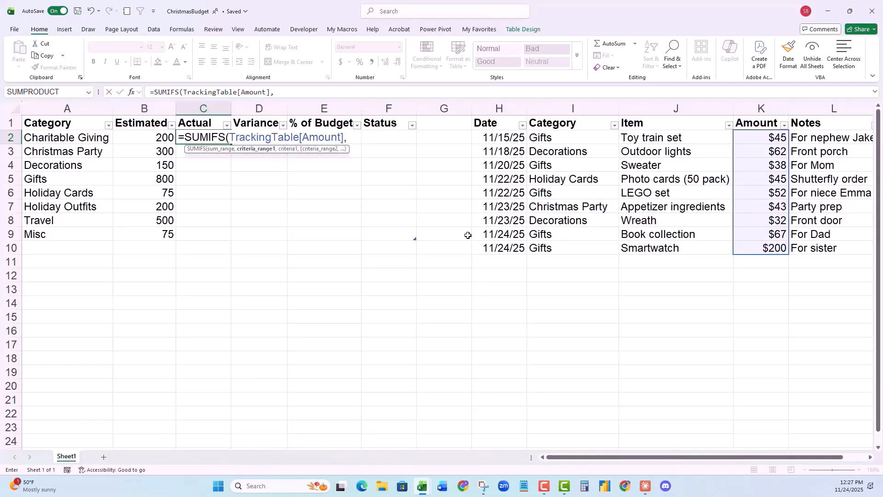
pyautogui.write('tra')
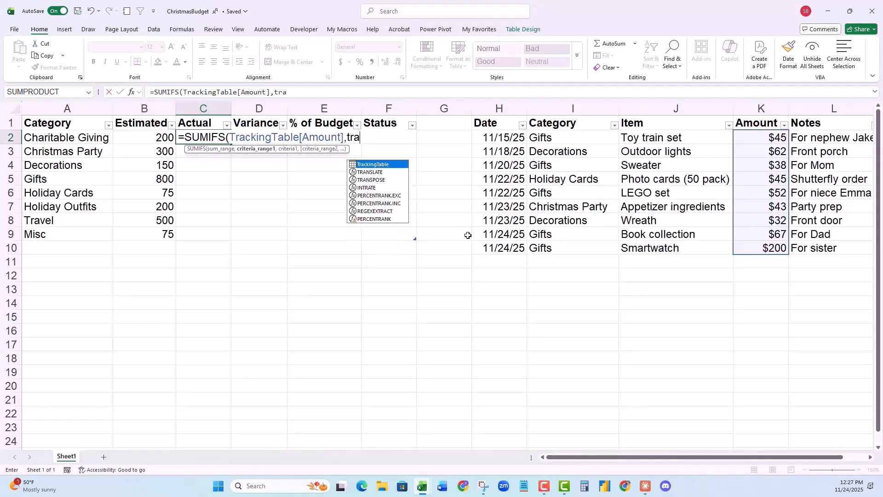
pyautogui.doubleClick(363, 164)
pyautogui.write('[')
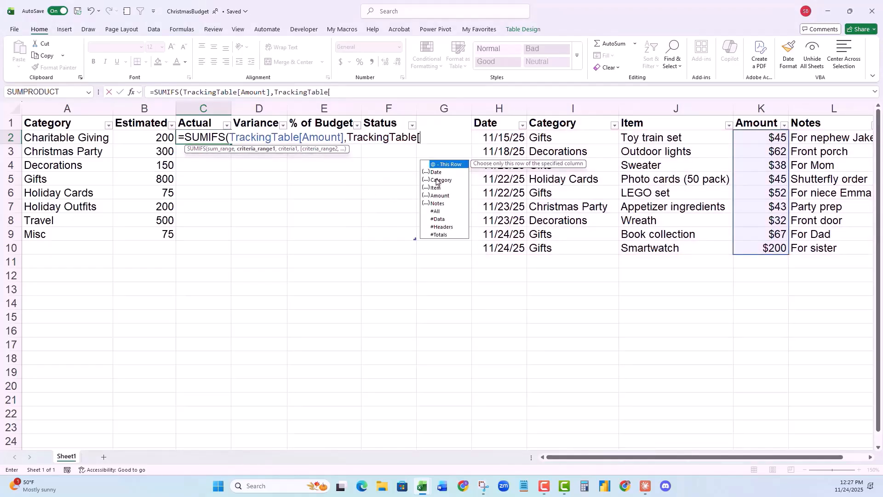
pyautogui.doubleClick(435, 180)
pyautogui.write(']')
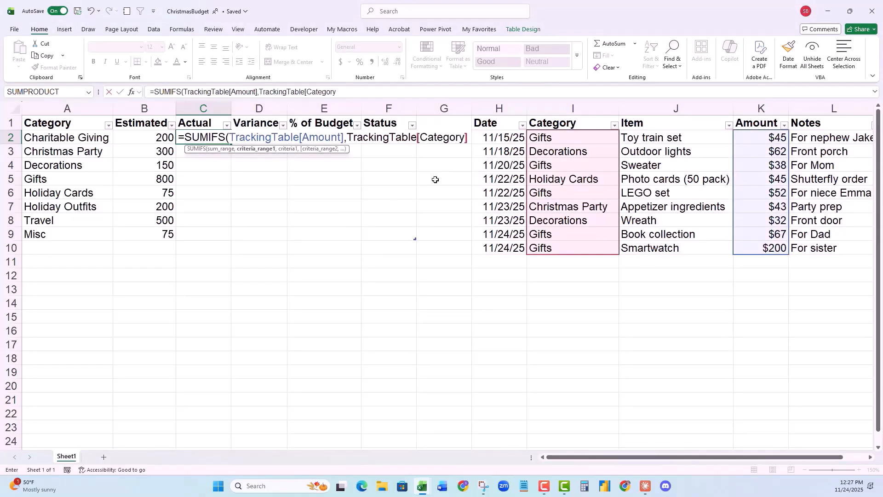
pyautogui.write(',')
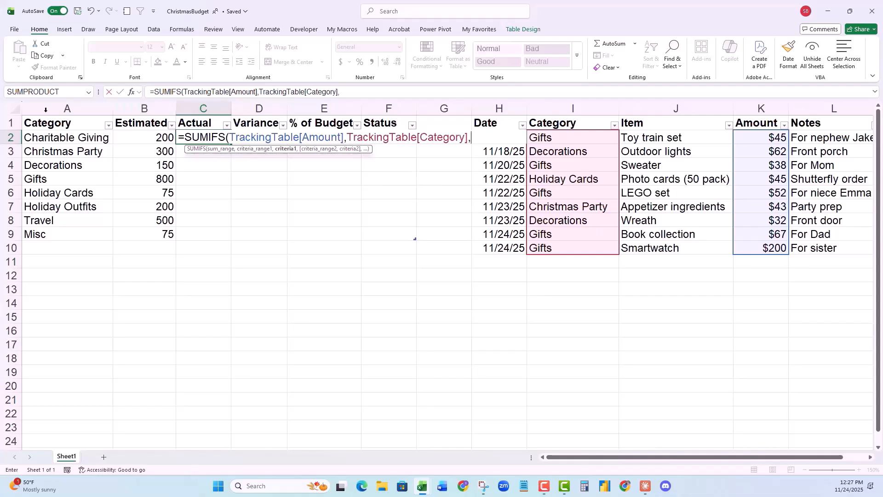
pyautogui.click(49, 137)
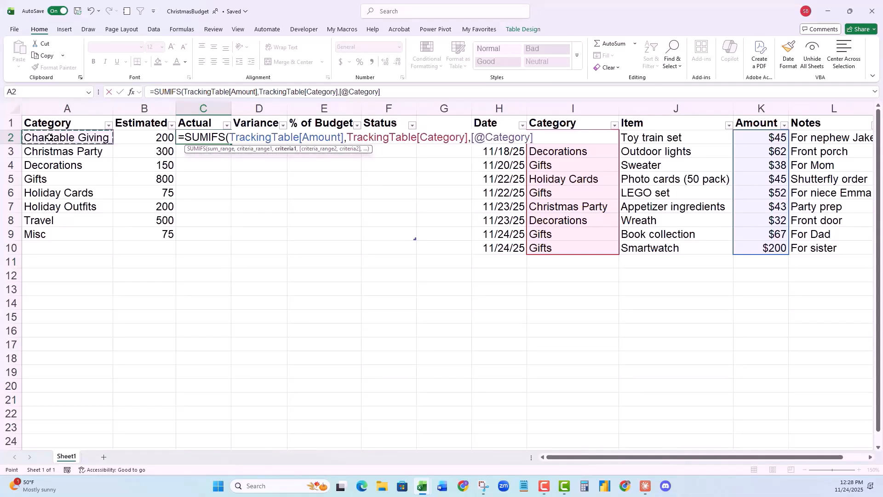
pyautogui.write(')')
pyautogui.press('Return')
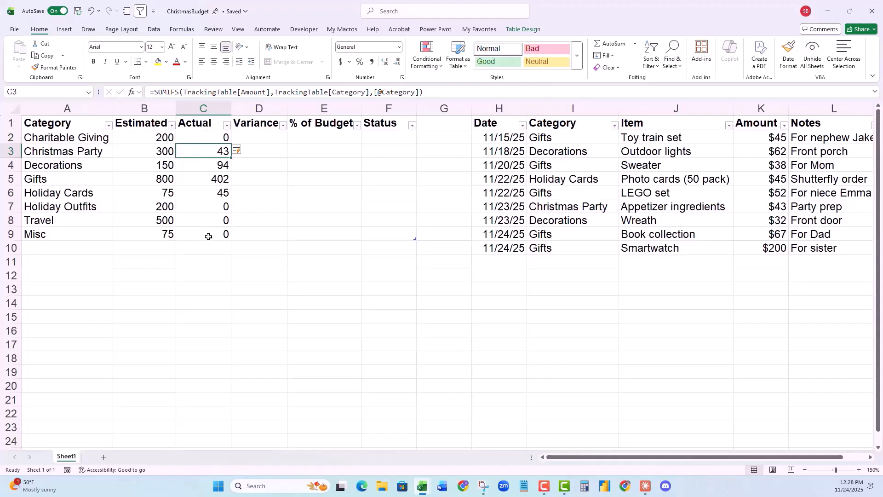
pyautogui.click(256, 137)
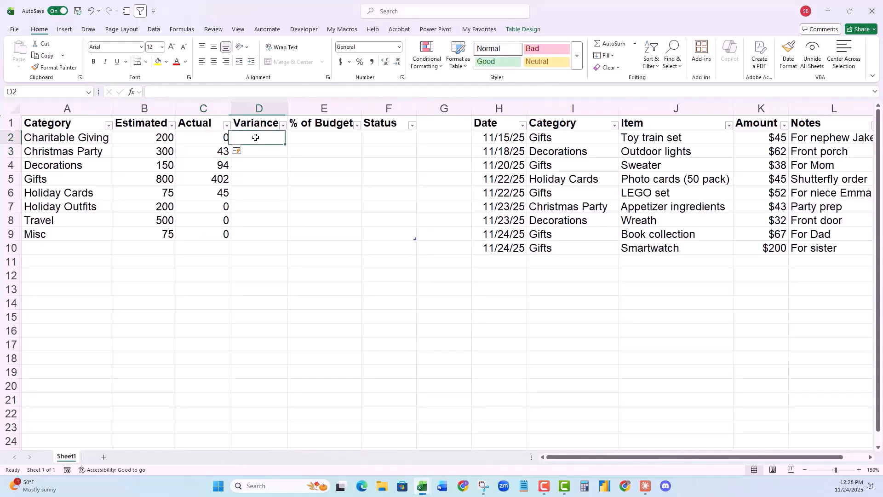
pyautogui.write('=')
pyautogui.click(209, 136)
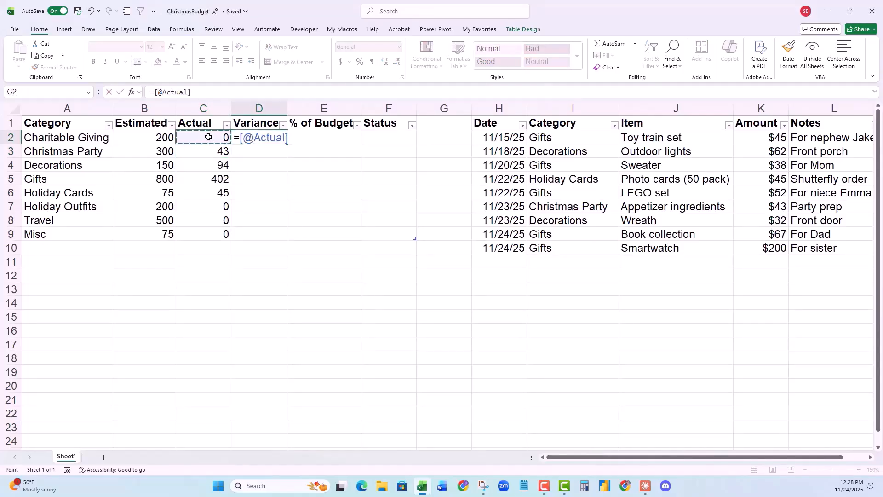
pyautogui.write('-')
pyautogui.click(160, 138)
pyautogui.press('Return')
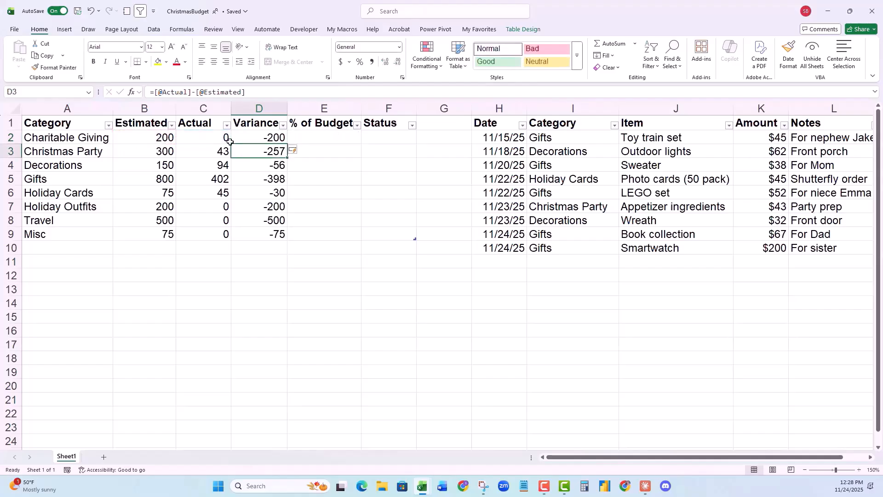
pyautogui.click(303, 137)
pyautogui.write('=')
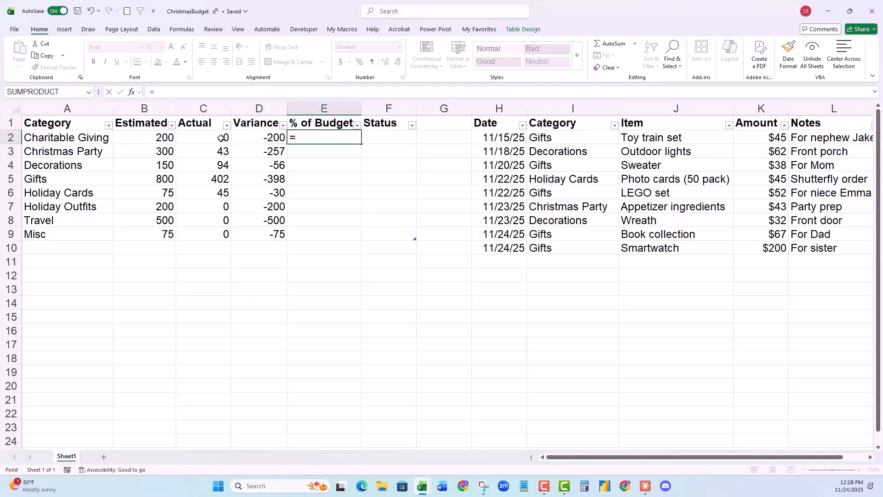
pyautogui.click(221, 138)
pyautogui.write('/')
pyautogui.click(155, 138)
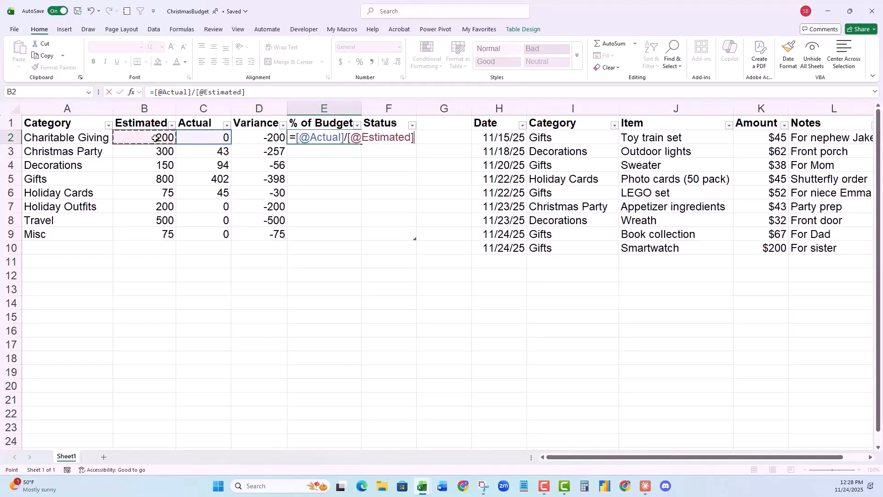
pyautogui.press('Return')
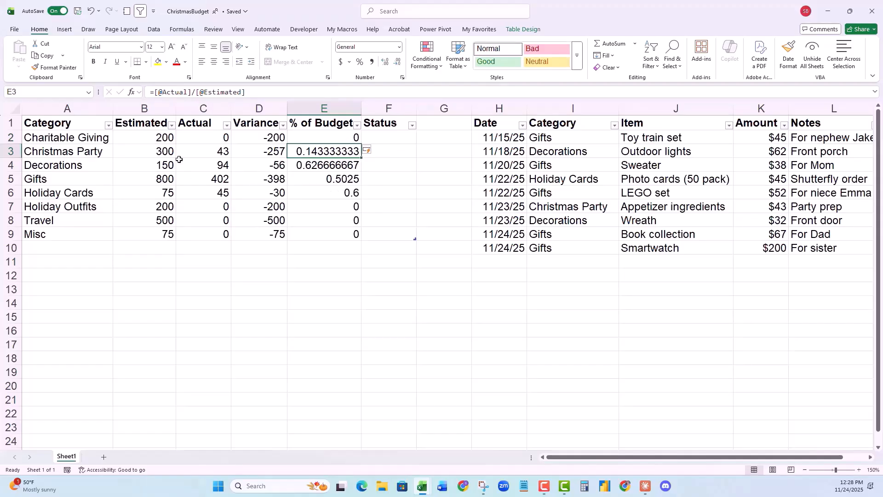
# - Format the Estimated, Actual and Variance values as $ currency with 0 decimal places and the % of Budget values as percentages
pyautogui.moveTo(143, 138); pyautogui.dragTo(264, 234)
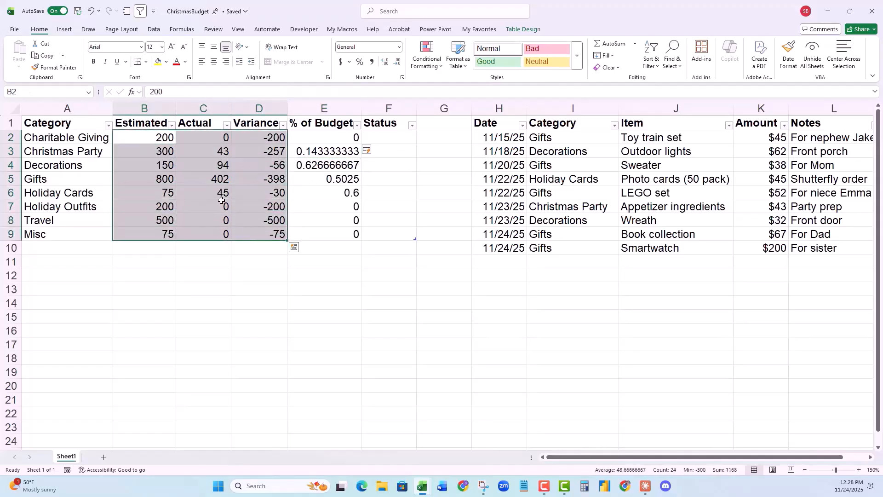
pyautogui.rightClick(203, 180)
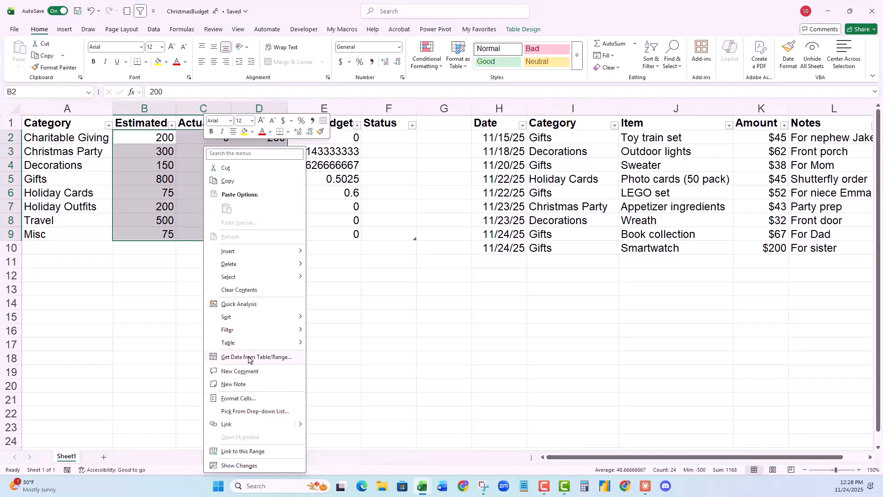
pyautogui.click(236, 397)
pyautogui.click(132, 304)
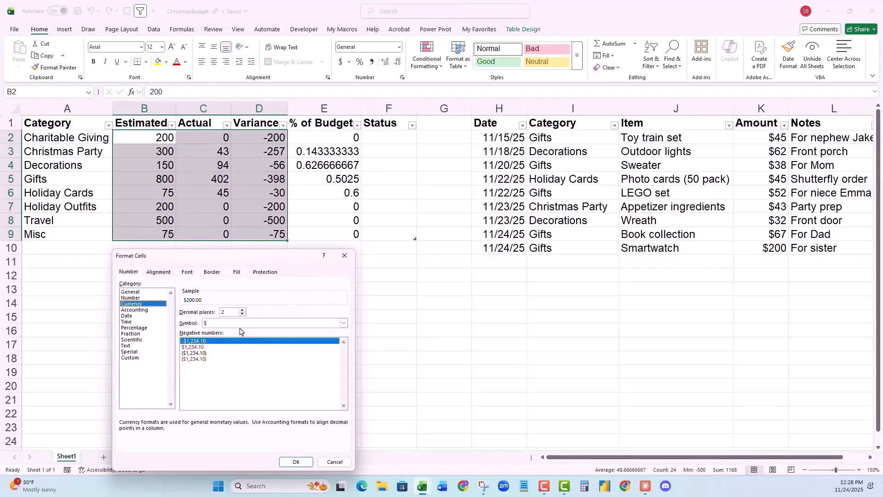
pyautogui.doubleClick(242, 315)
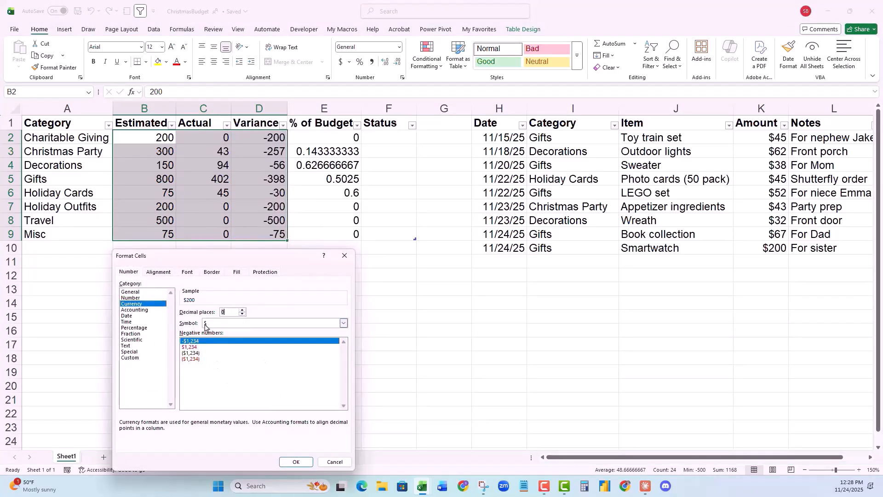
pyautogui.click(296, 462)
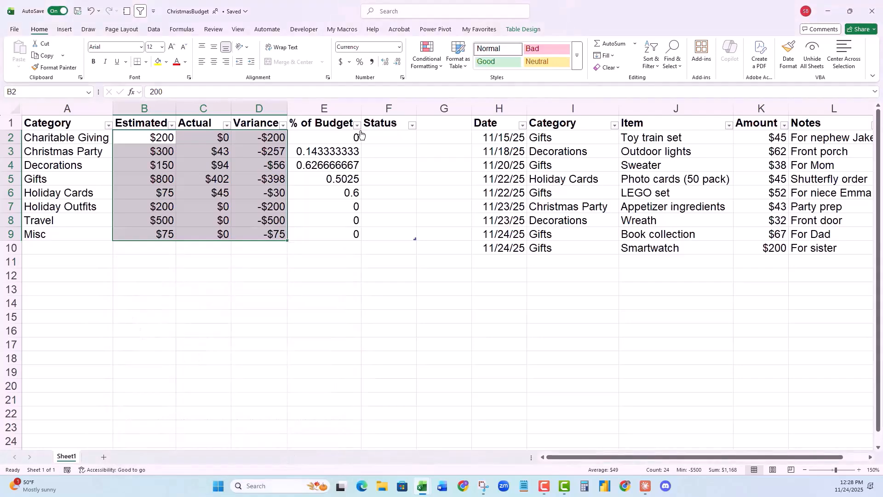
pyautogui.moveTo(357, 136); pyautogui.dragTo(341, 232)
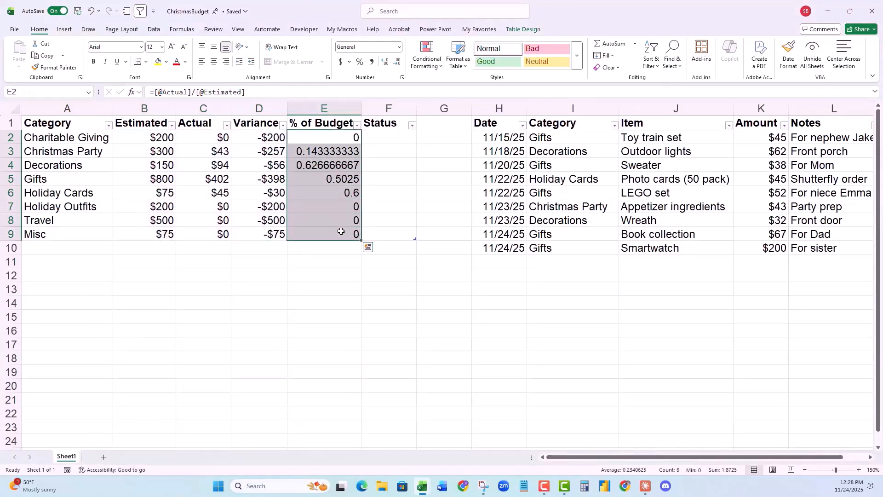
pyautogui.click(360, 62)
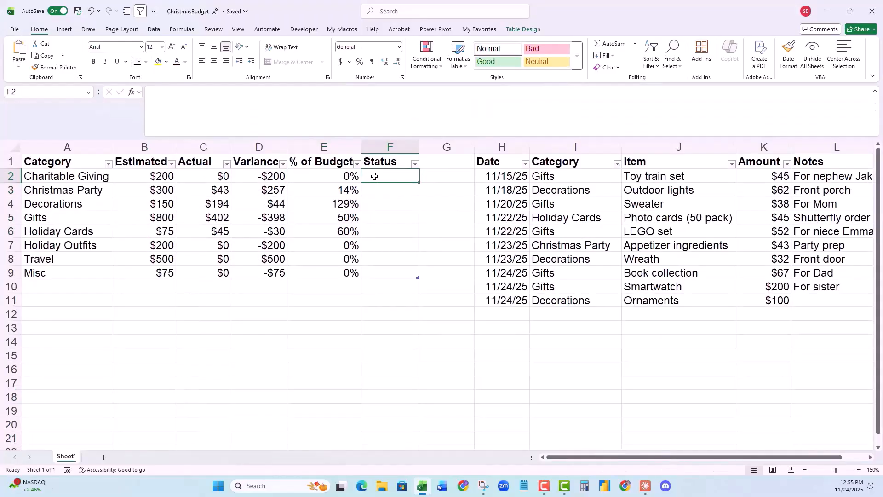
# - Fill the Status column with the formula =REPT("a",10), entered in F2
pyautogui.moveTo(375, 176); pyautogui.dragTo(375, 269)
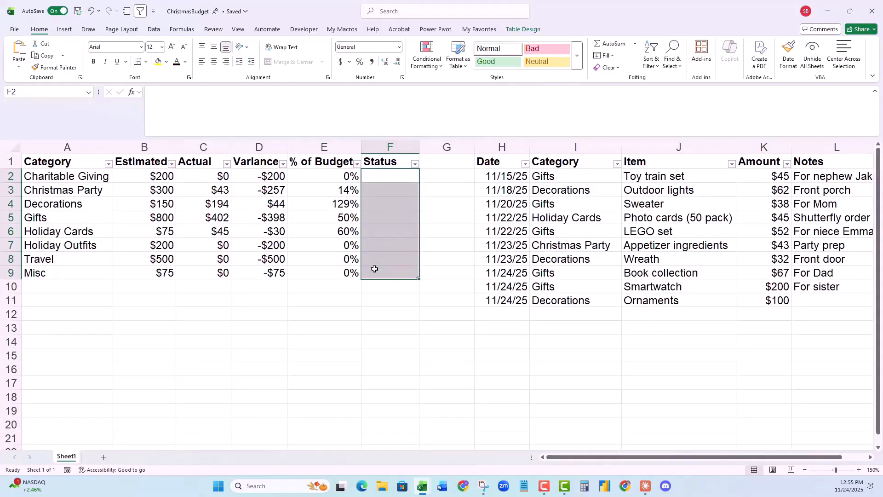
pyautogui.click(373, 179)
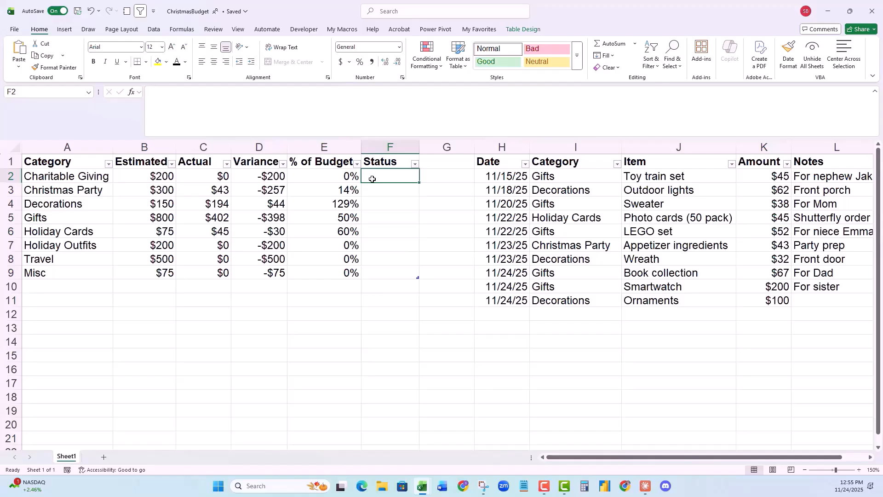
pyautogui.write('=REPT')
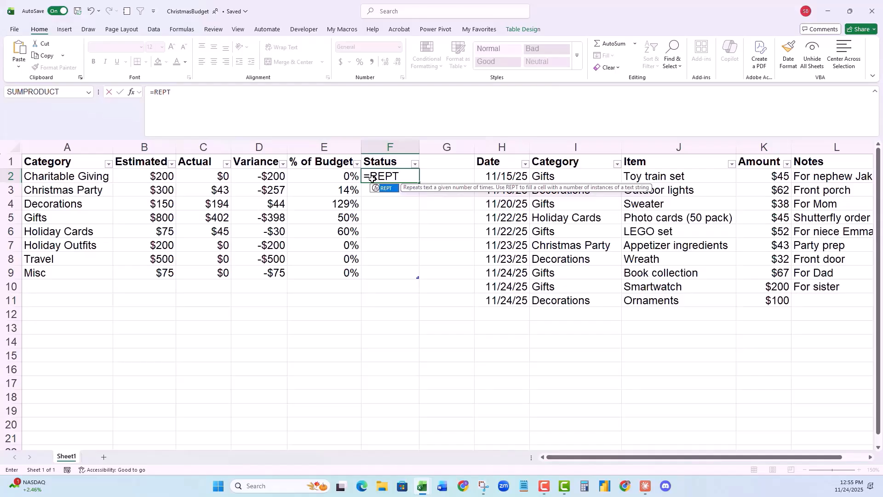
pyautogui.write('("a')
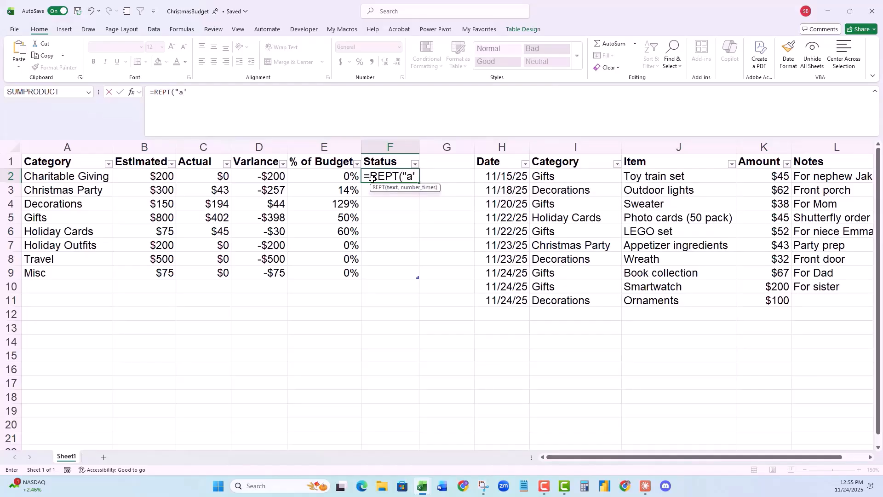
pyautogui.write('",10)')
pyautogui.press('Return')
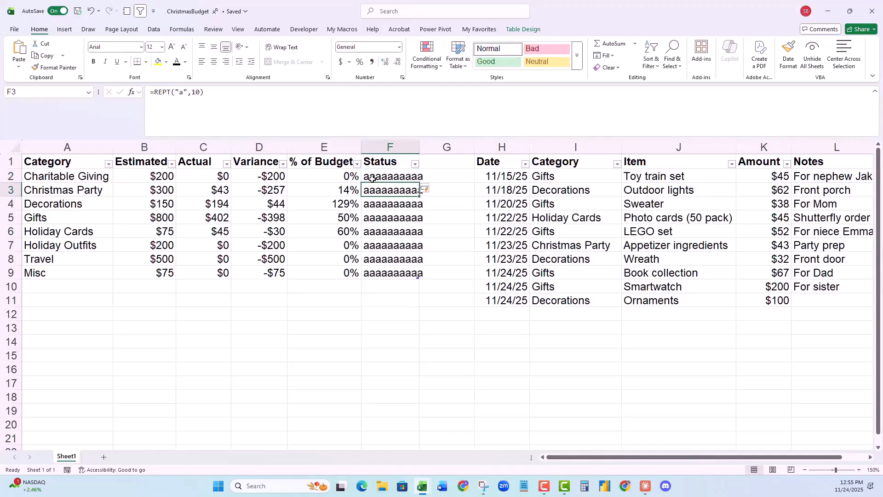
# - Change the Status formula in F2 to =REPT("█",(1-[@[% of Budget]])*7)
pyautogui.click(373, 179)
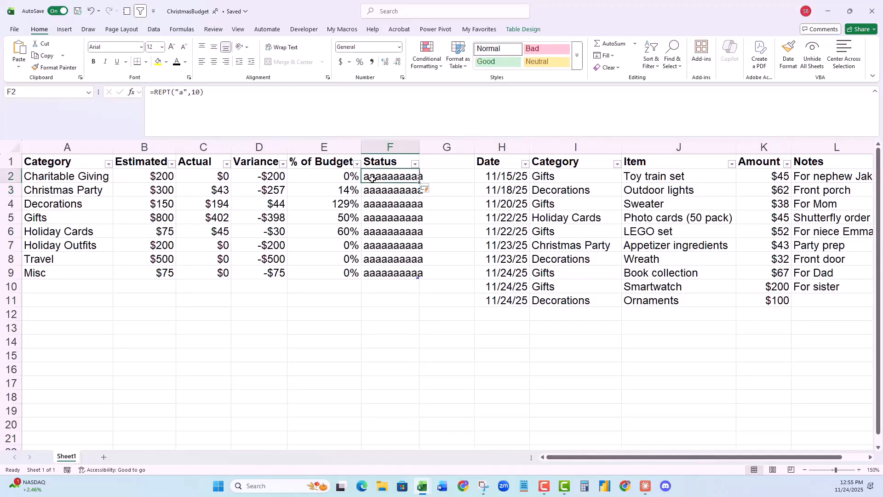
pyautogui.click(175, 94)
pyautogui.hotkey('shift', 'End')
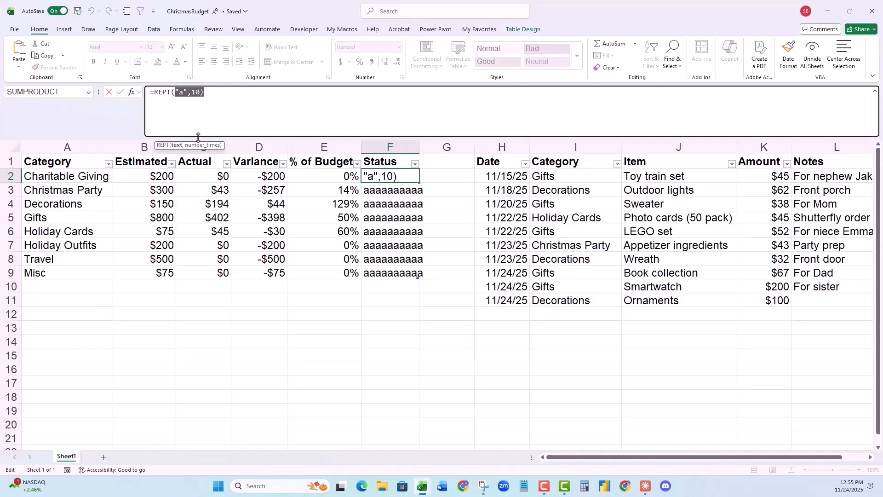
pyautogui.write('"')
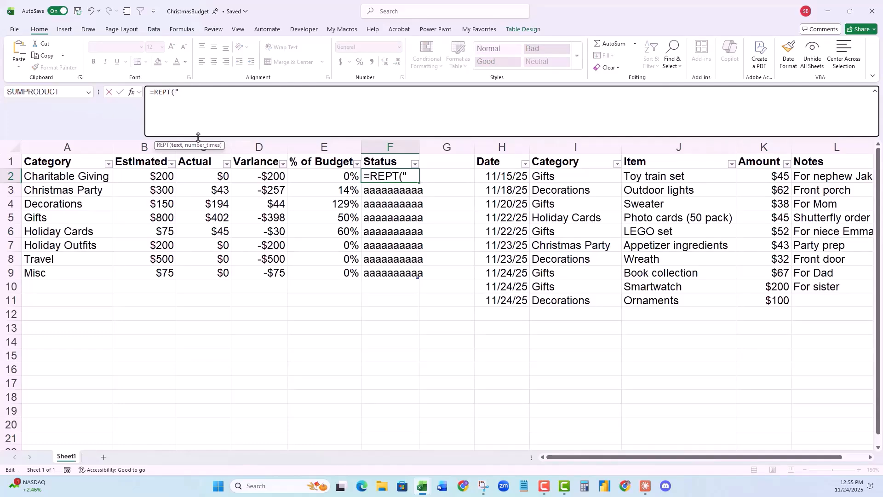
pyautogui.write('█')
pyautogui.write('",')
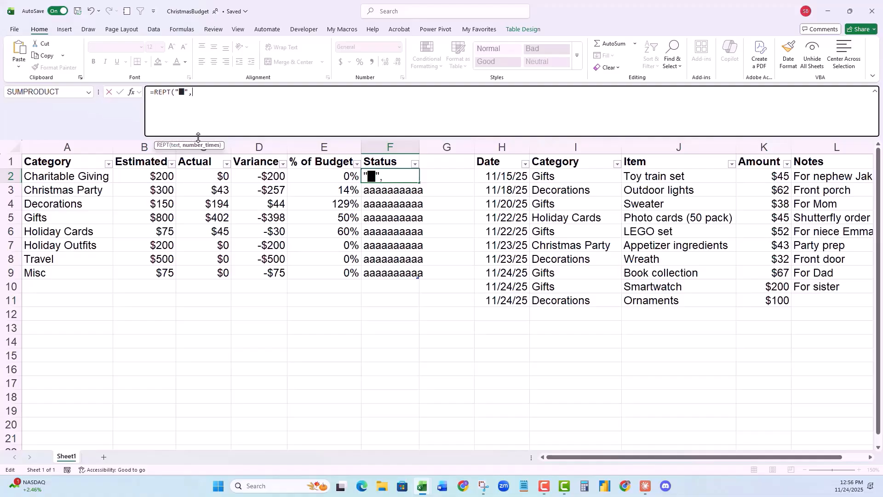
pyautogui.write('(1-')
pyautogui.click(298, 177)
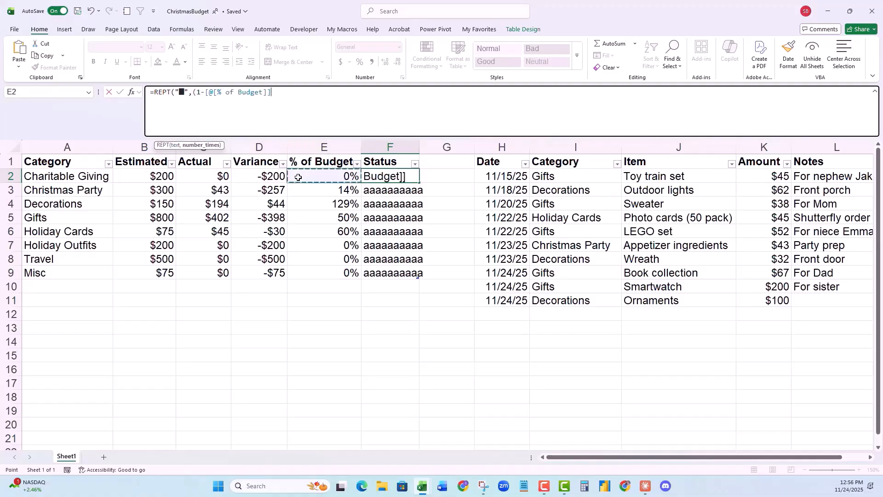
pyautogui.write(')*7')
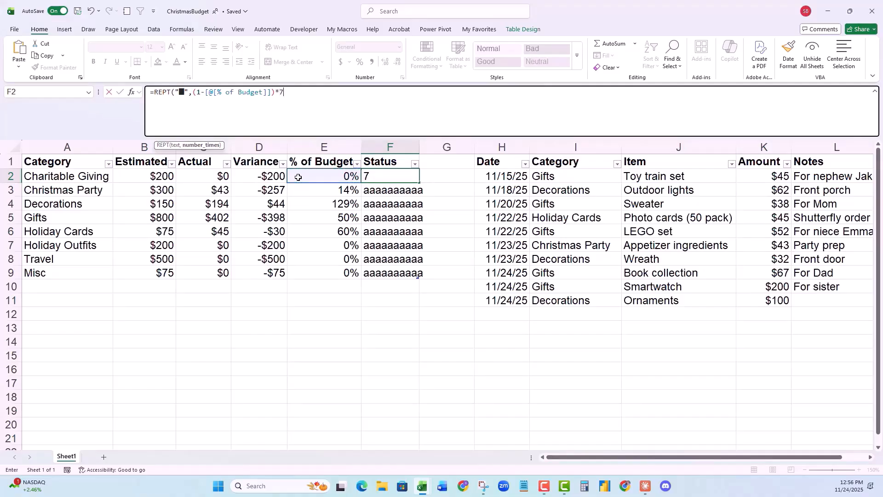
pyautogui.write(')')
pyautogui.press('Return')
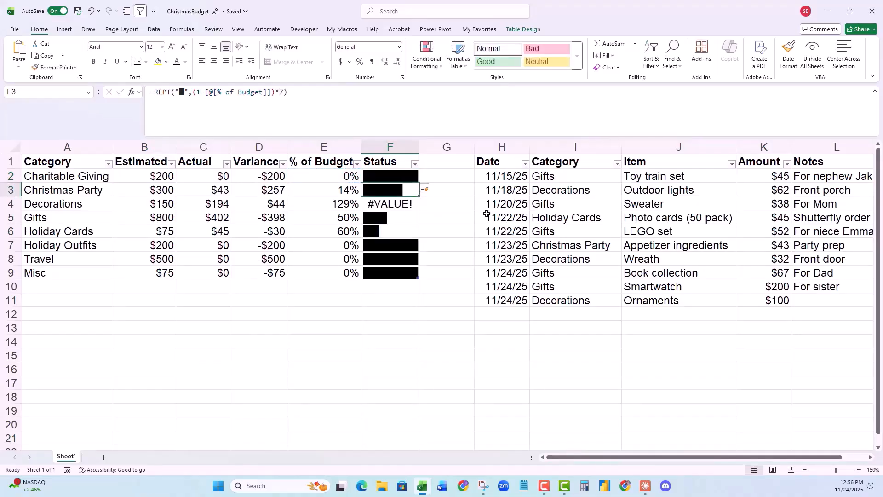
# - Try a multiplier of 1 in the Status formula, and undo that change throughout the column
pyautogui.click(404, 181)
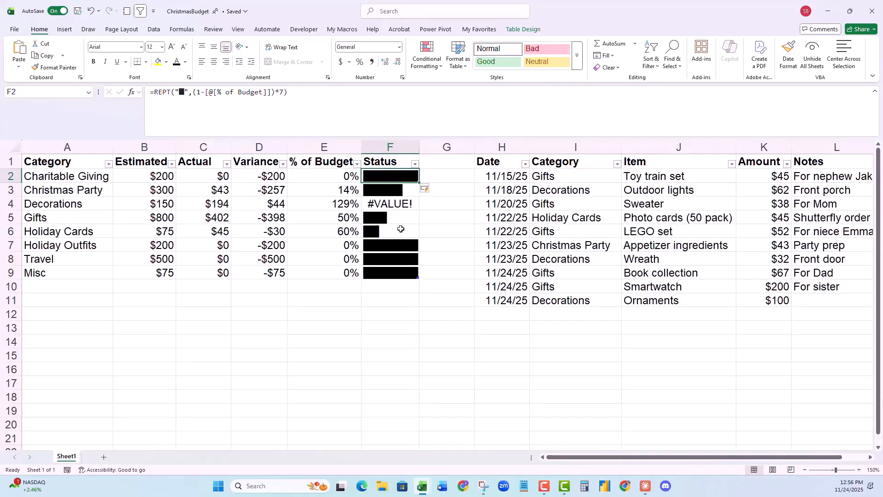
pyautogui.click(295, 134)
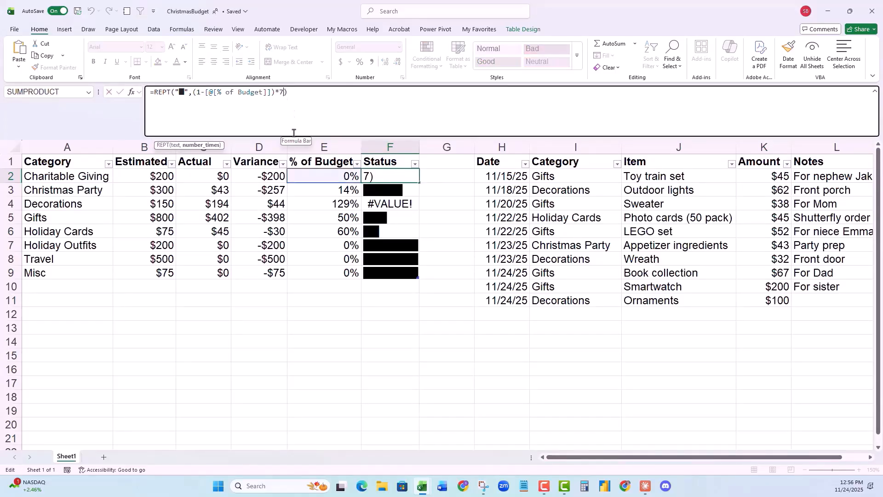
pyautogui.press('Left')
pyautogui.press('BackSpace')
pyautogui.write('1')
pyautogui.press('Return')
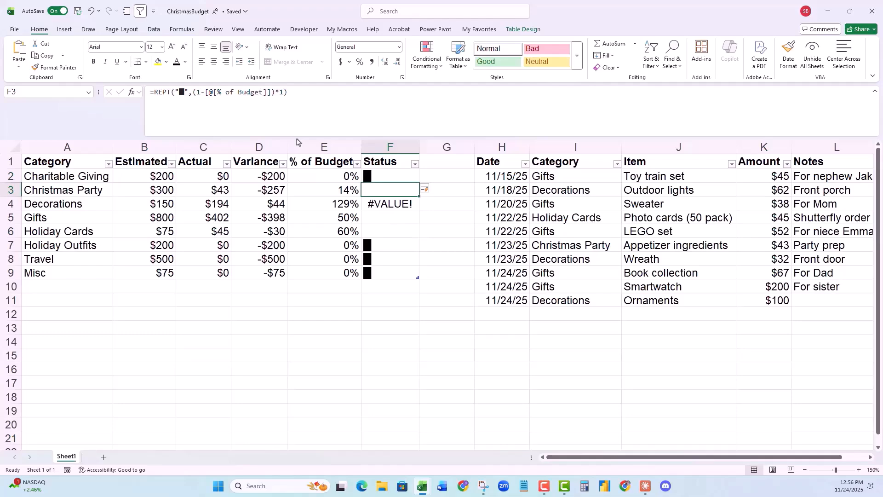
pyautogui.click(89, 13)
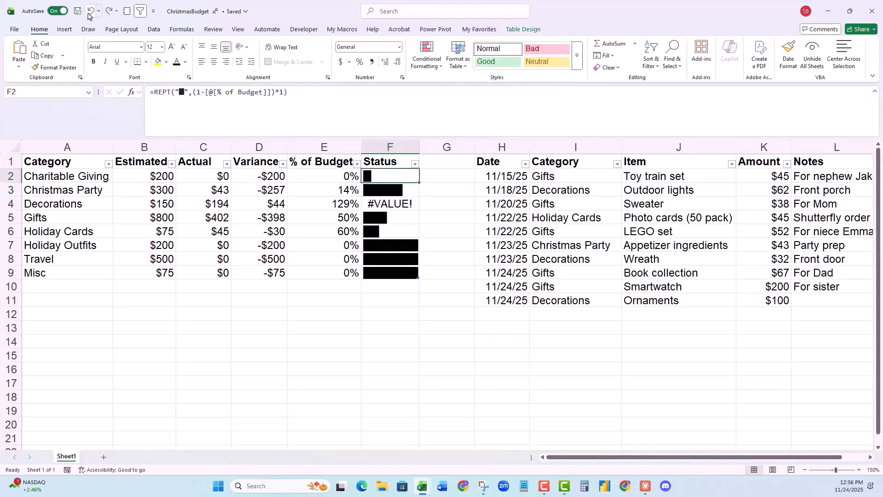
pyautogui.click(89, 14)
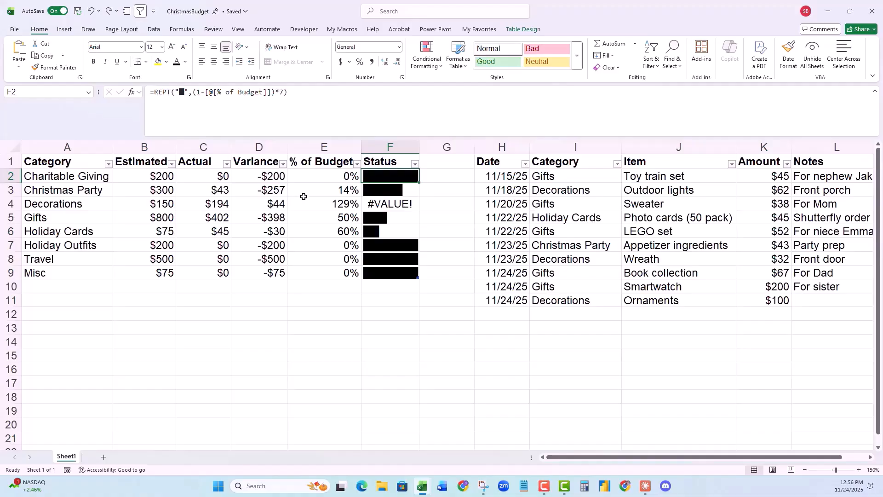
pyautogui.click(307, 178)
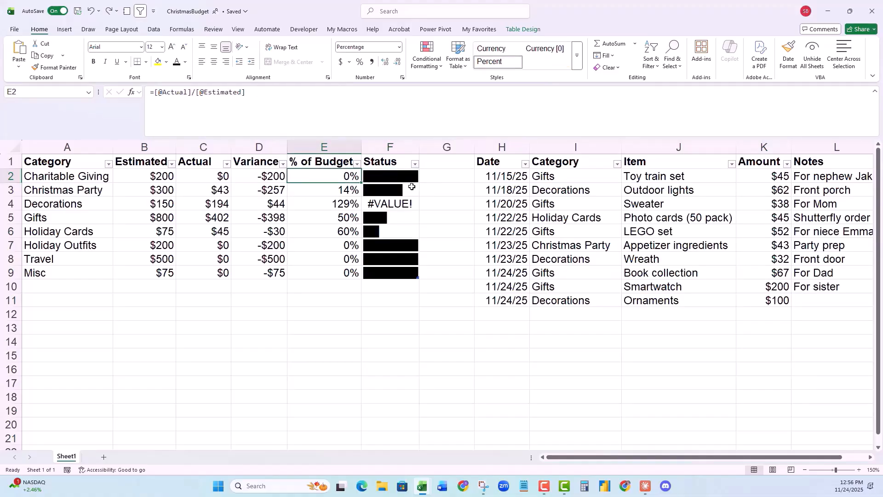
pyautogui.click(345, 203)
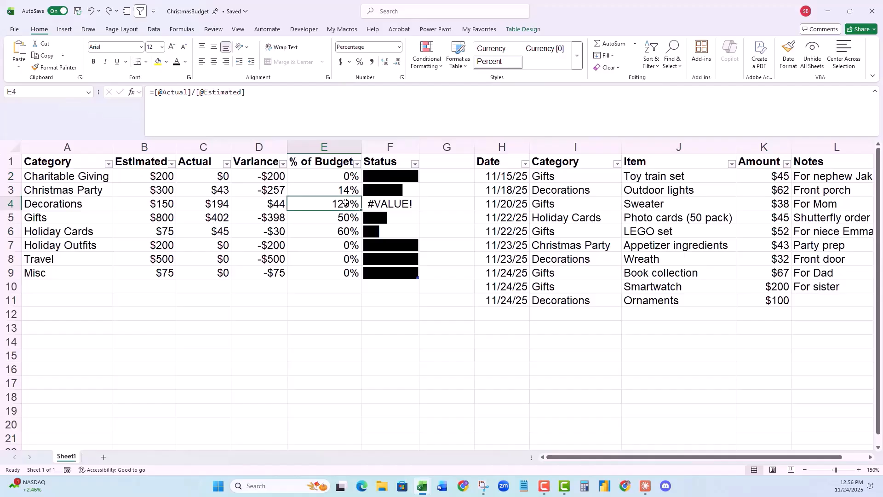
pyautogui.click(384, 206)
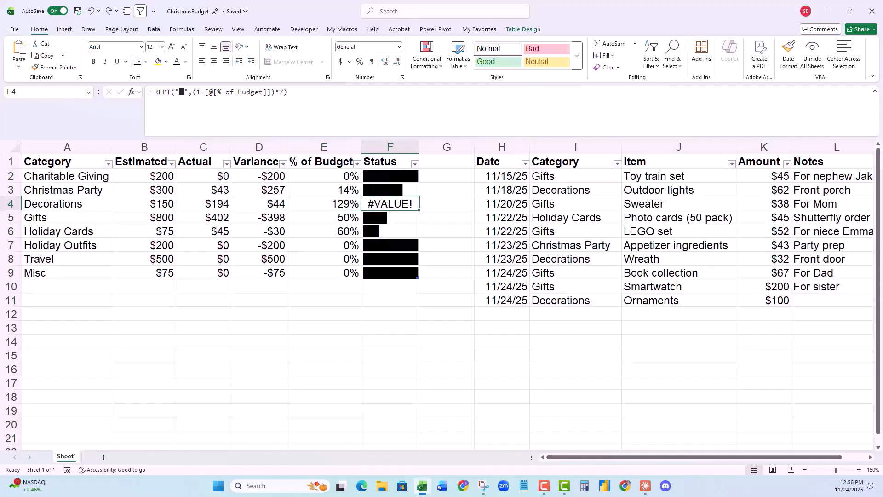
# - Wrap the F2 Status formula in IF([@[% of Budget]]=0,"", with the REPT part moved to a new line
pyautogui.click(374, 179)
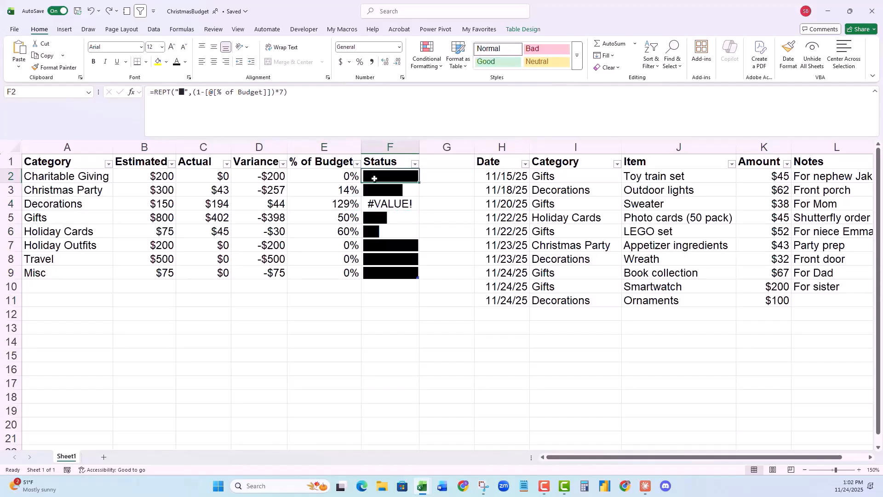
pyautogui.click(155, 94)
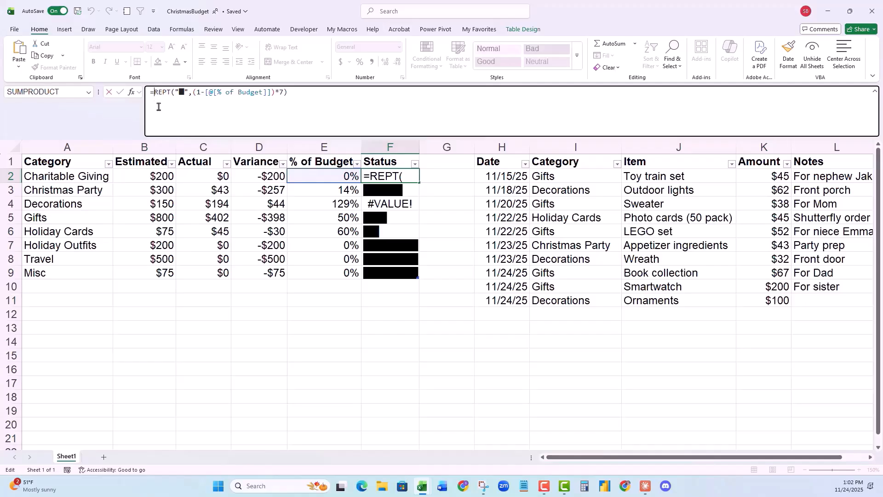
pyautogui.write('IF(')
pyautogui.click(297, 176)
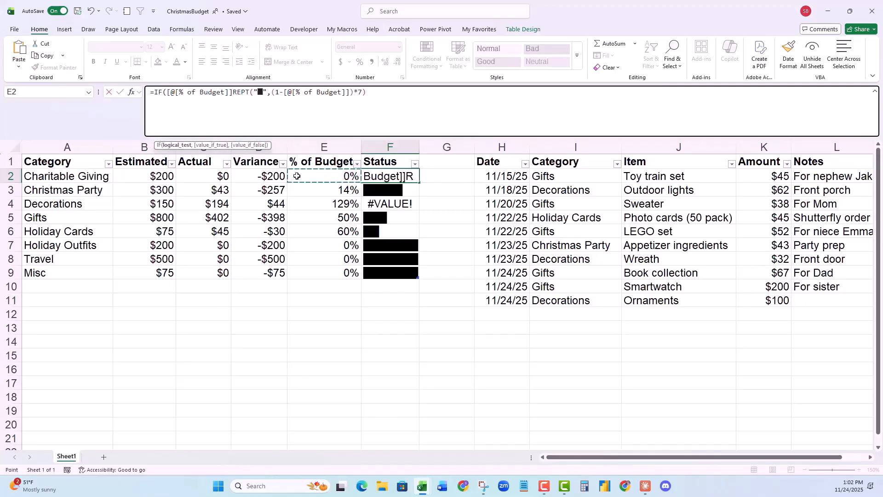
pyautogui.write('=0,')
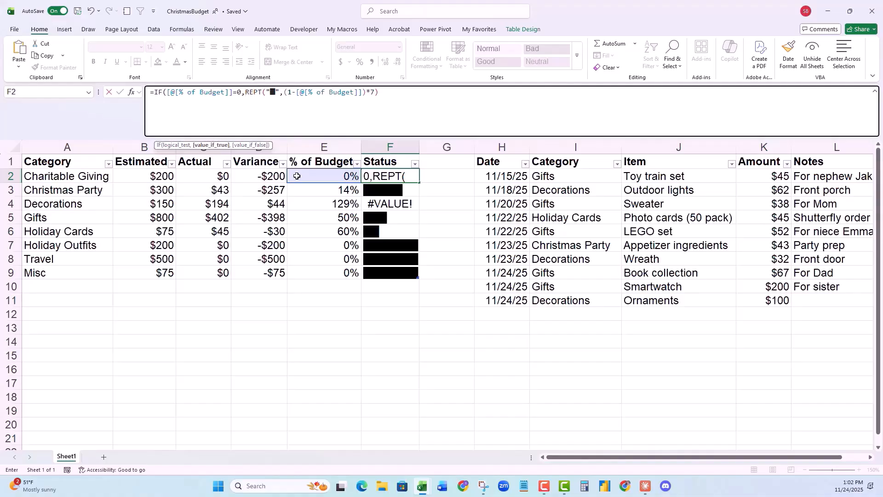
pyautogui.write('""')
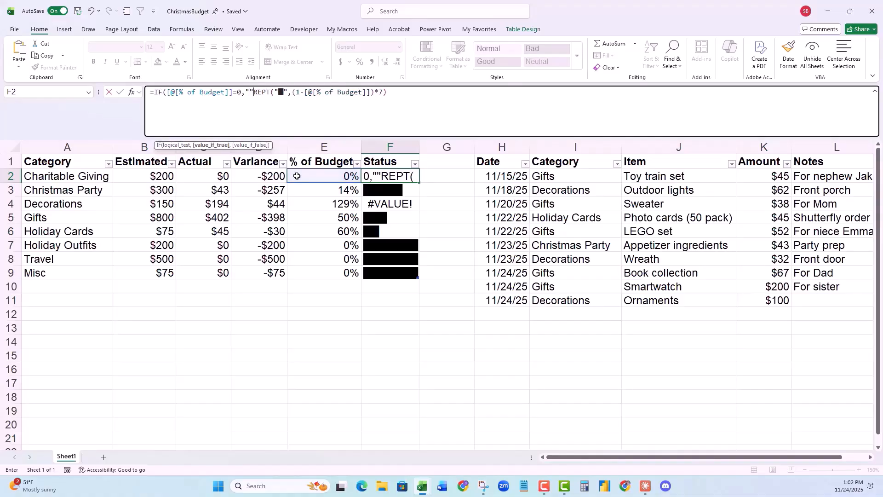
pyautogui.write(',')
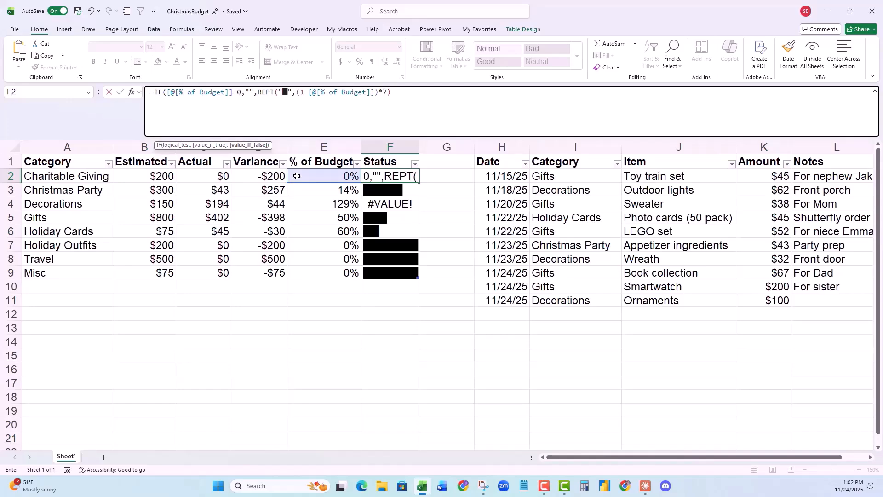
pyautogui.hotkey('alt', 'Return')
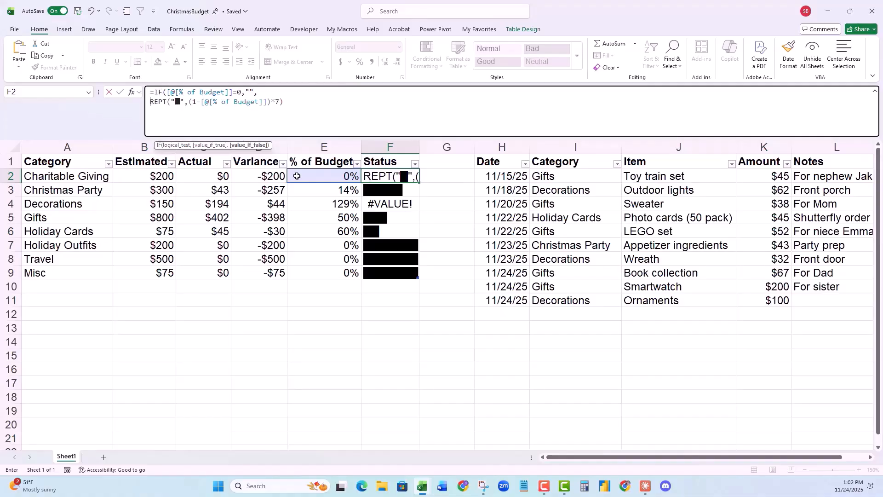
# - Insert a nested IF([@[% of Budget]]>100%,REPT("█",7), before the existing REPT part, which goes on its own third line
pyautogui.write('IF(')
pyautogui.click(297, 176)
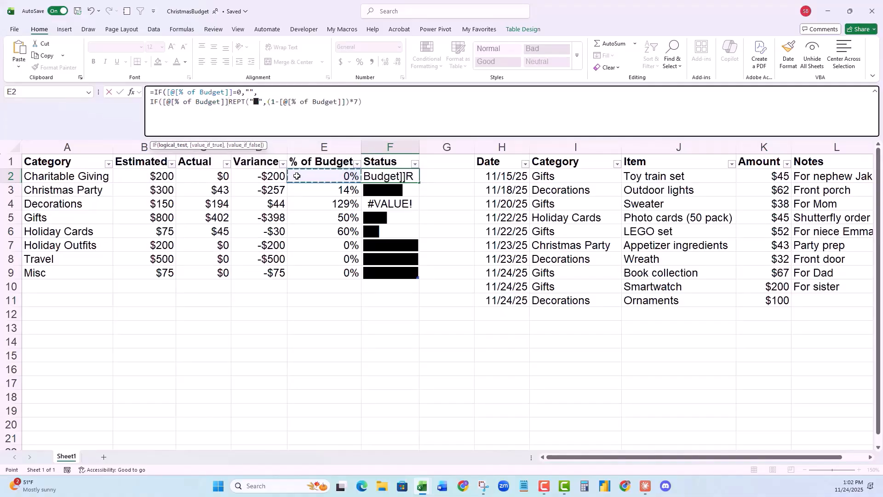
pyautogui.write('>10')
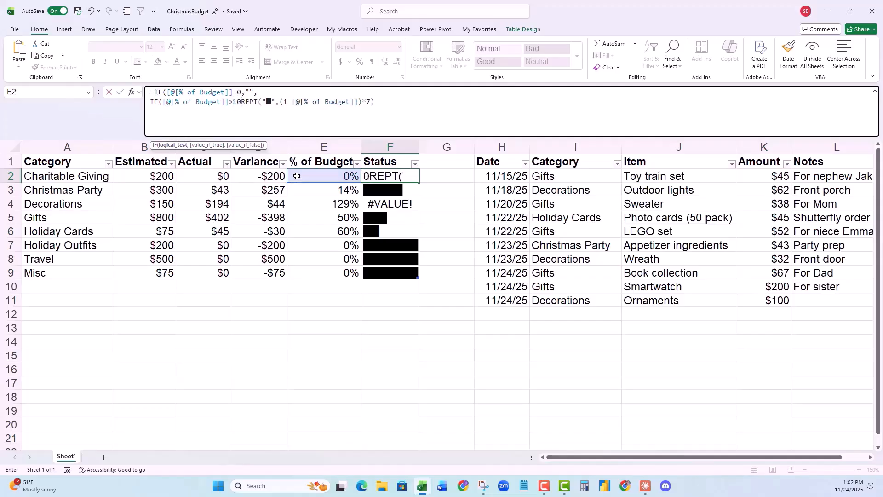
pyautogui.write('0%,')
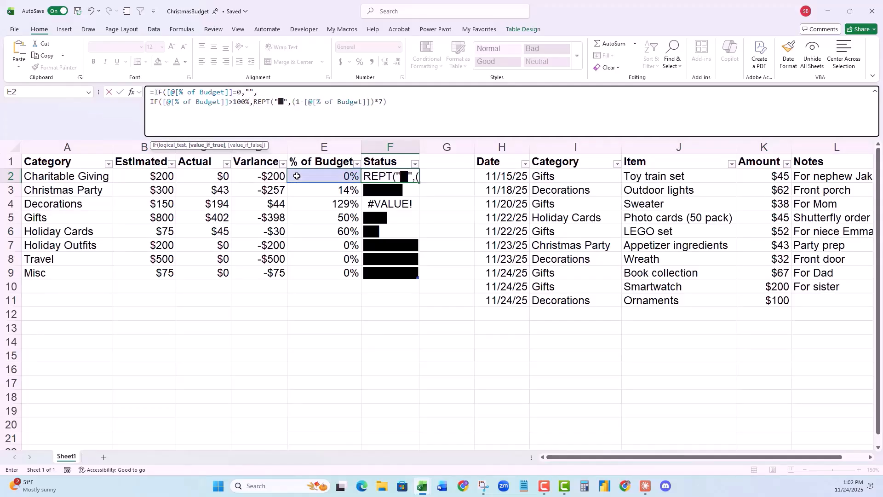
pyautogui.write('REPT')
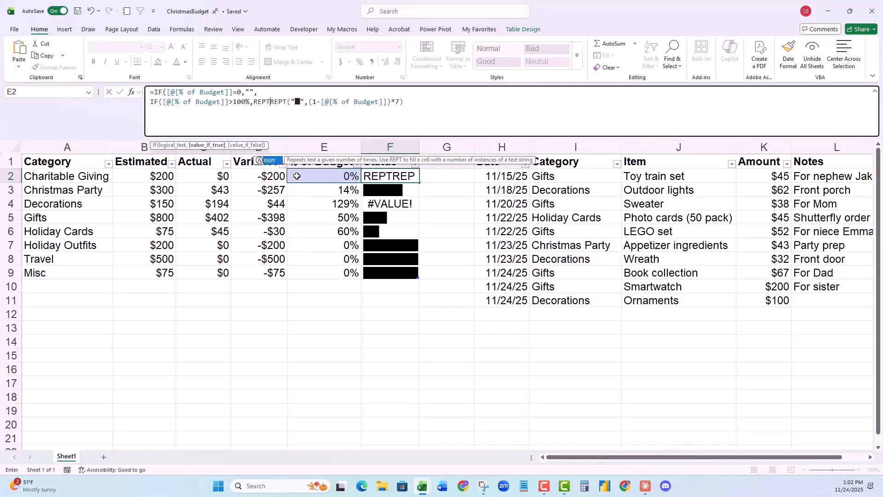
pyautogui.write('(')
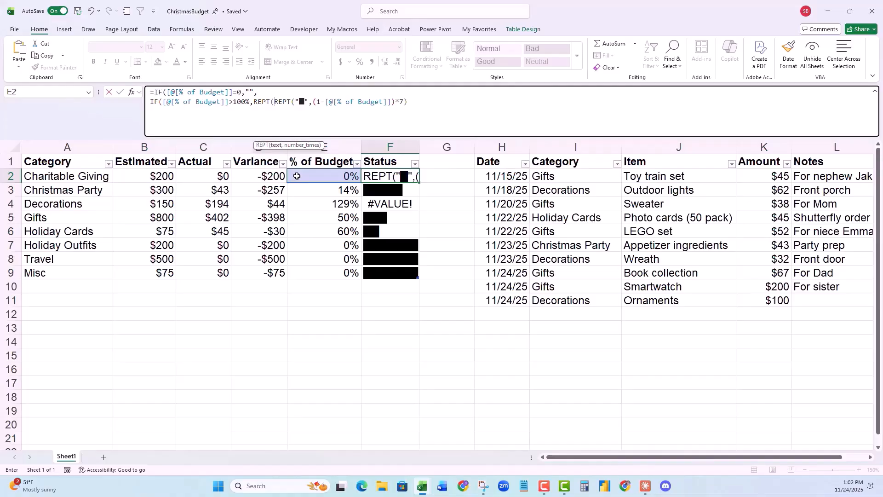
pyautogui.write('"')
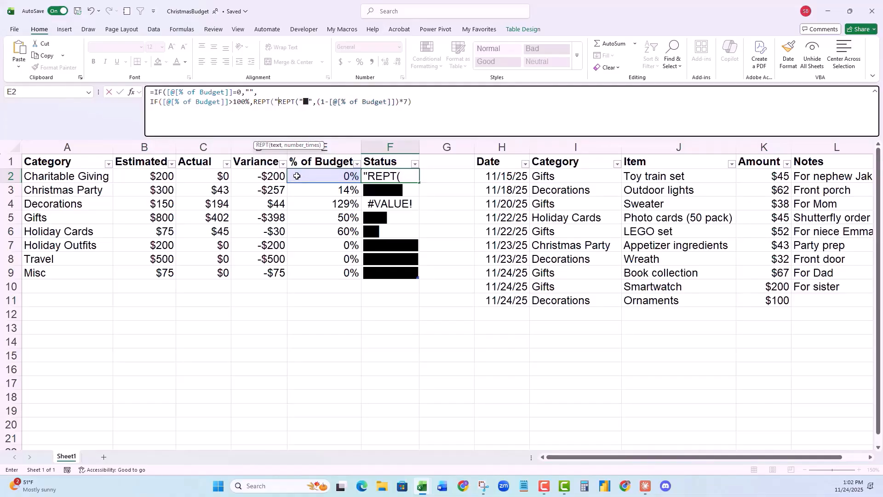
pyautogui.write('█')
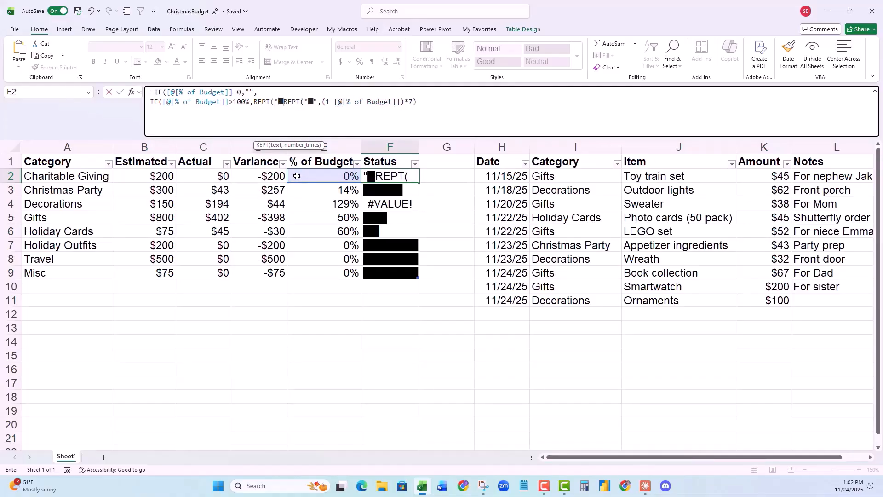
pyautogui.write('",7')
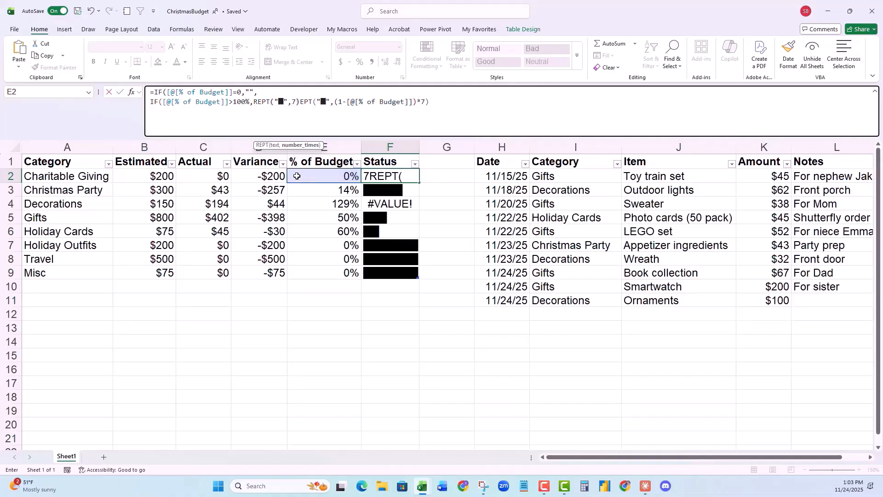
pyautogui.write(')')
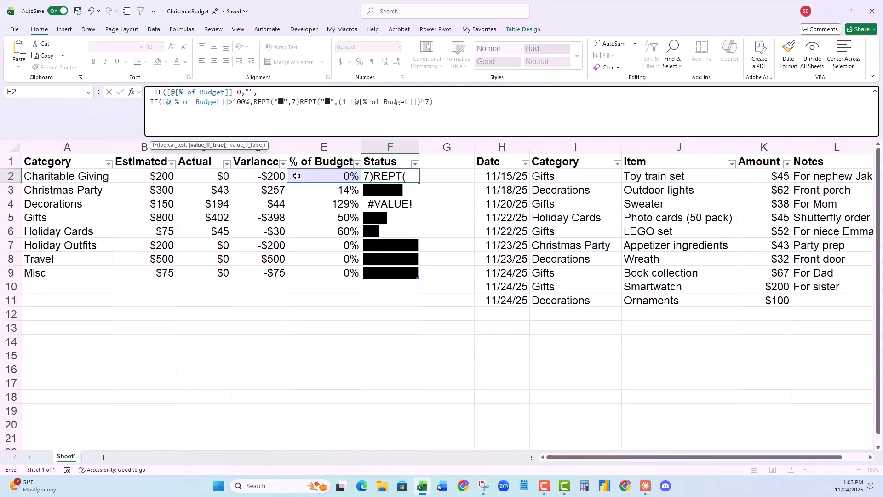
pyautogui.write(',')
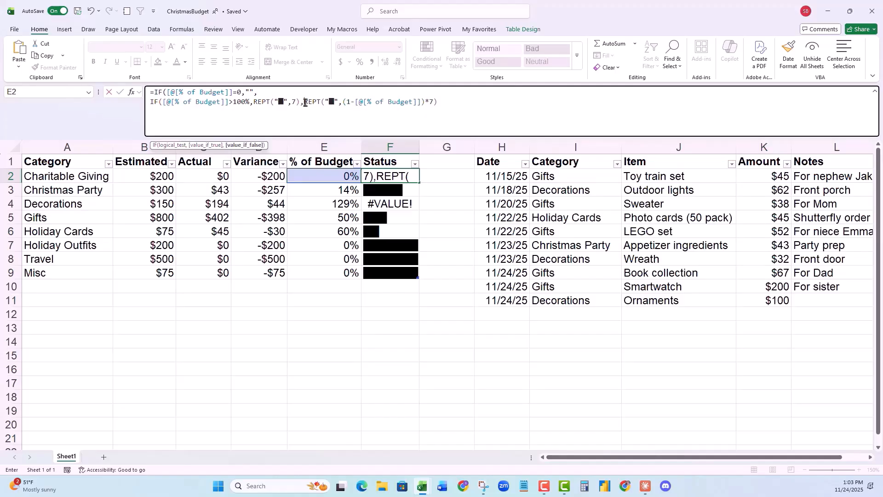
pyautogui.hotkey('alt', 'Return')
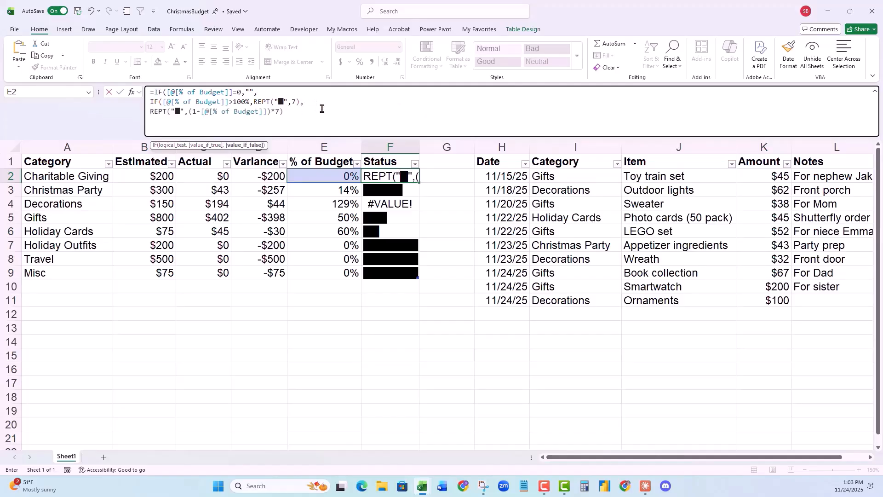
# - Add the two closing parentheses for the nested IFs at the end of the F2 Status formula and enter it
pyautogui.click(307, 113)
pyautogui.write(')')
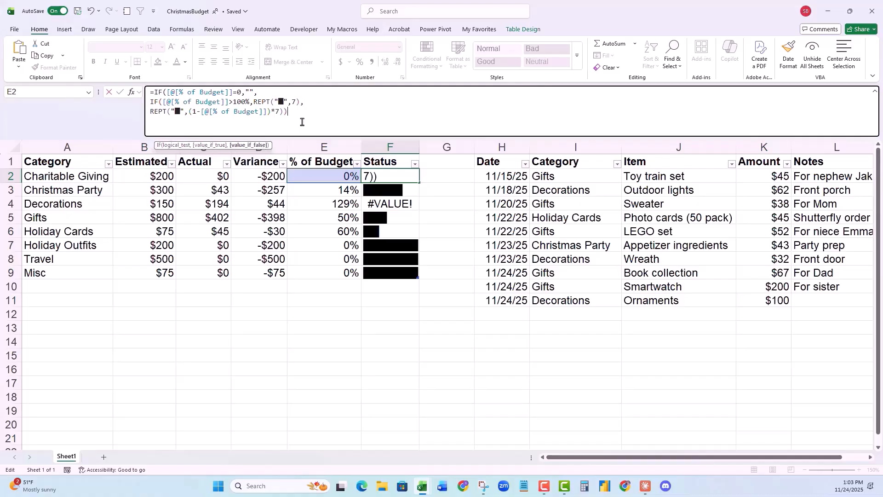
pyautogui.write(')')
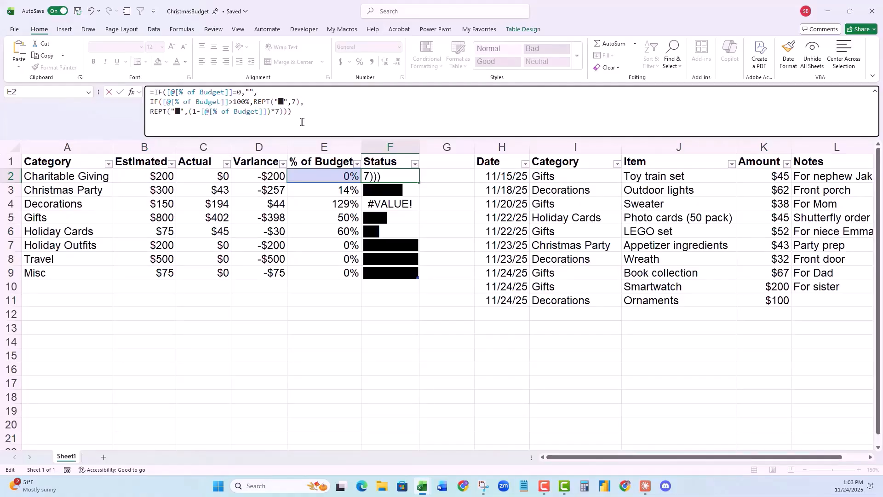
pyautogui.press('Return')
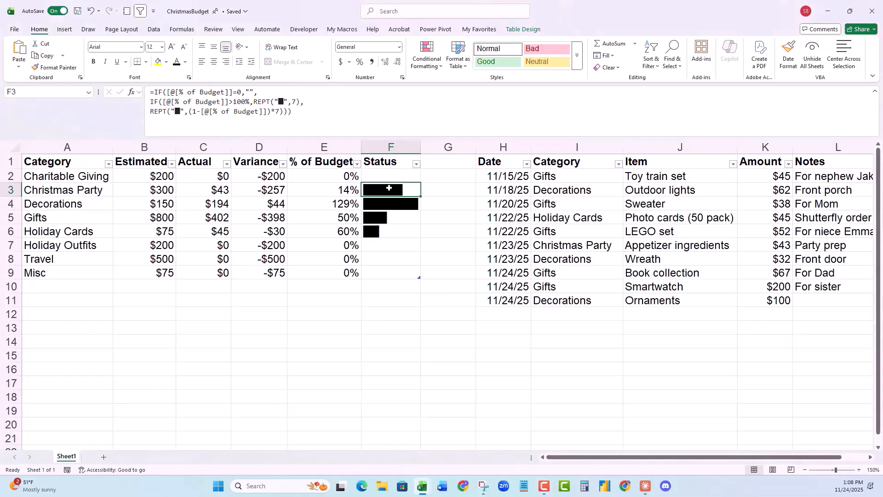
# - Set the font colour of the Status bars in F2:F9 to green
pyautogui.click(386, 178)
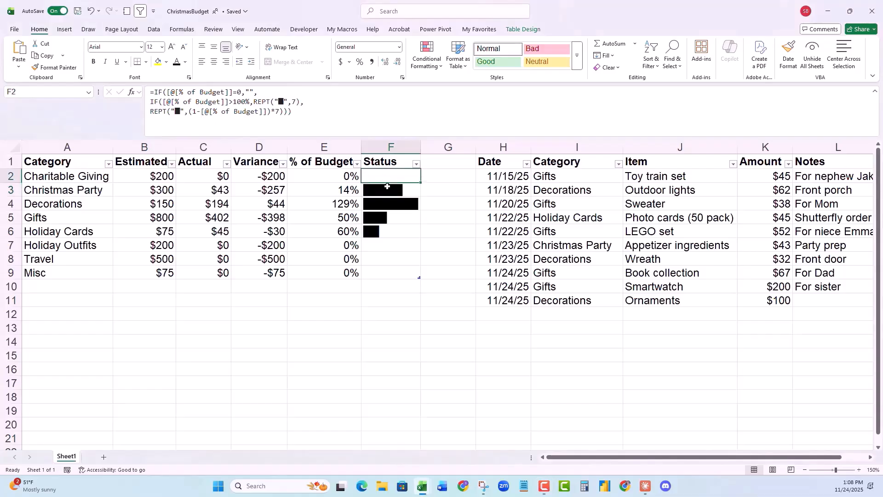
pyautogui.moveTo(387, 186); pyautogui.dragTo(388, 273)
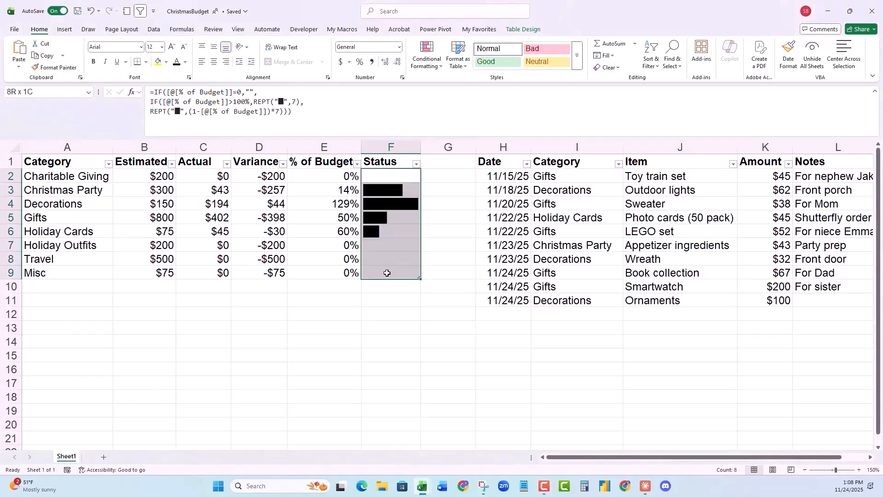
pyautogui.click(333, 204)
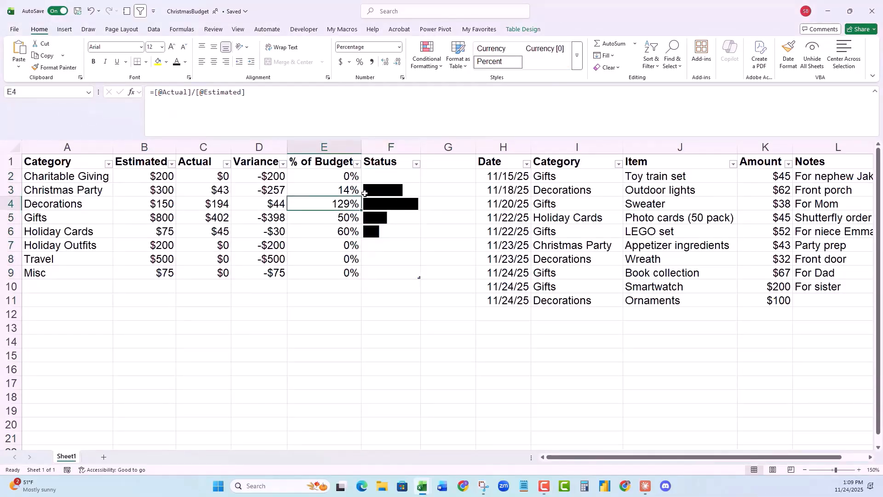
pyautogui.moveTo(387, 177); pyautogui.dragTo(381, 272)
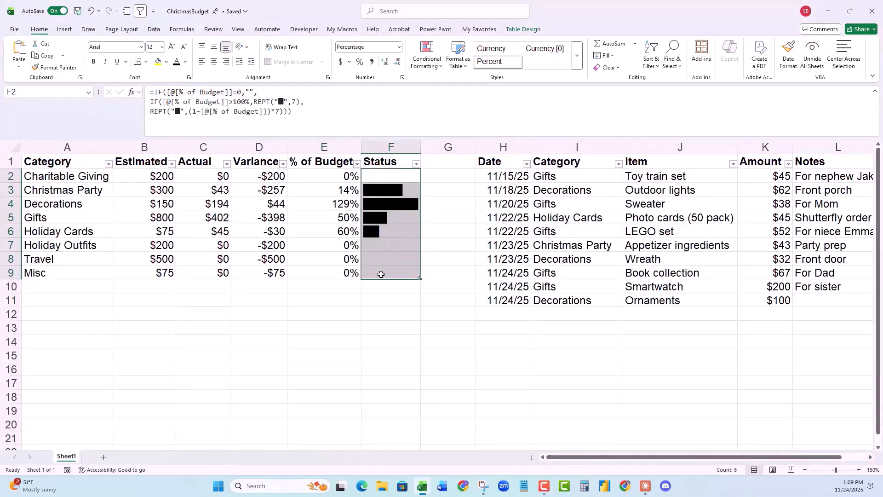
pyautogui.click(185, 63)
pyautogui.click(290, 99)
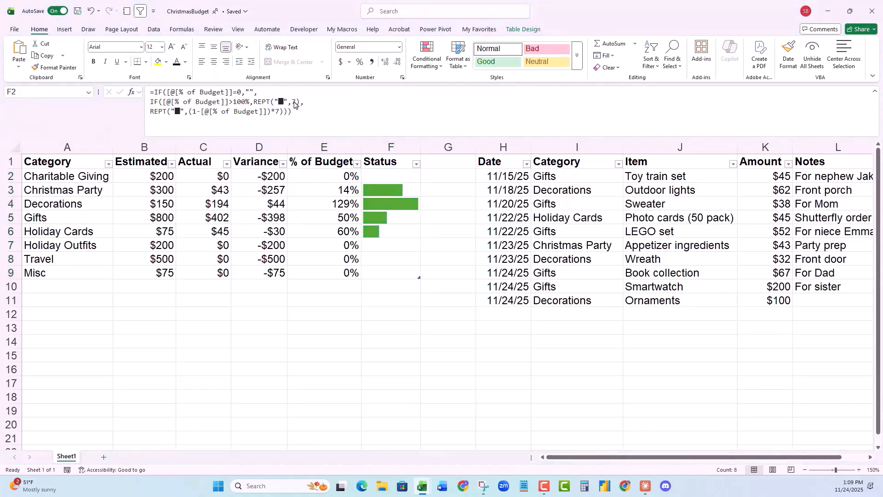
pyautogui.click(391, 205)
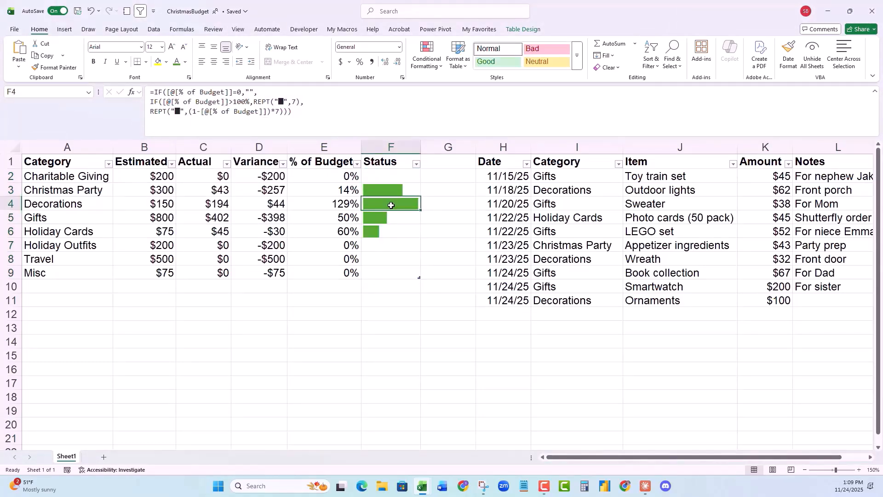
# - Create a formula-based conditional formatting rule for Status cells F2:F9 with the condition =$E2>100%
pyautogui.moveTo(387, 177); pyautogui.dragTo(388, 272)
pyautogui.click(427, 57)
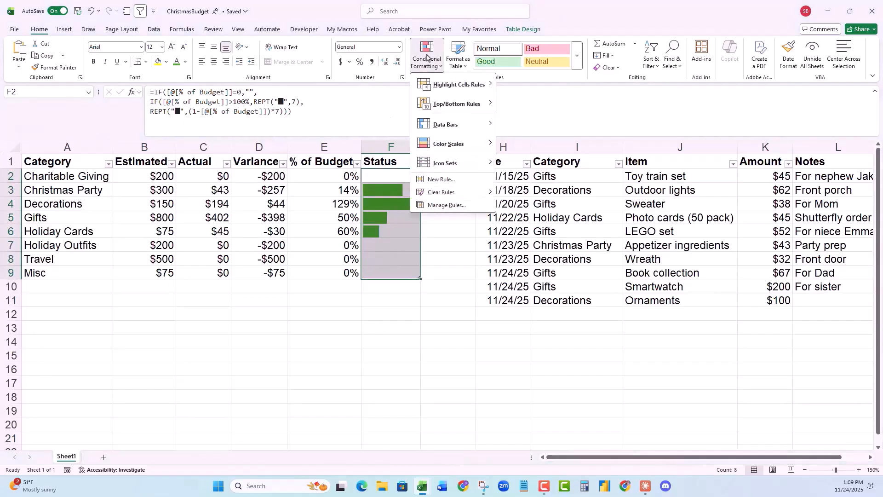
pyautogui.click(440, 179)
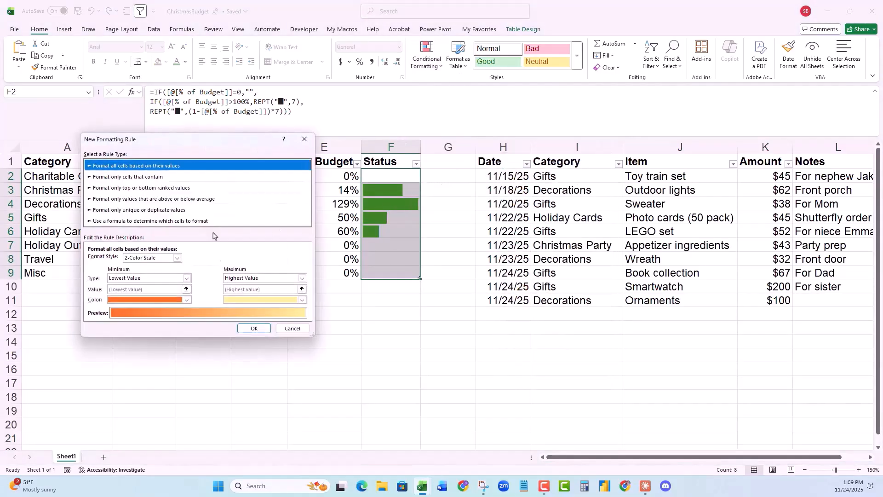
pyautogui.click(134, 222)
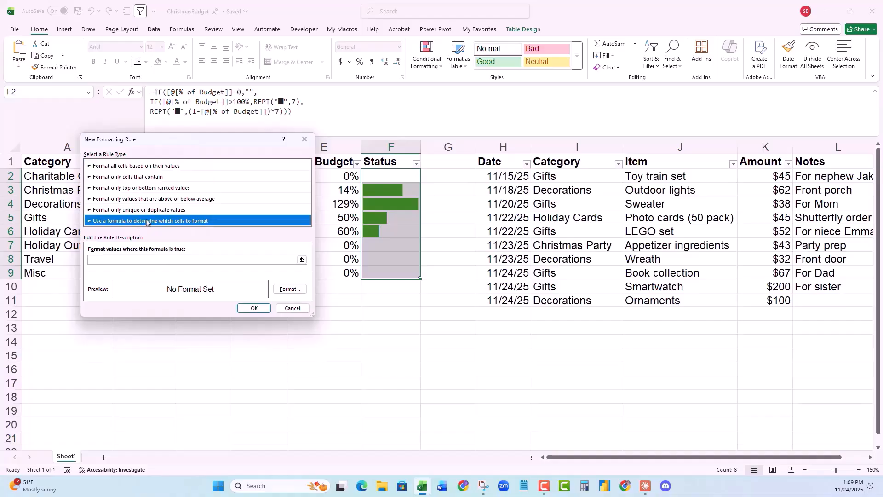
pyautogui.moveTo(206, 147); pyautogui.dragTo(182, 144)
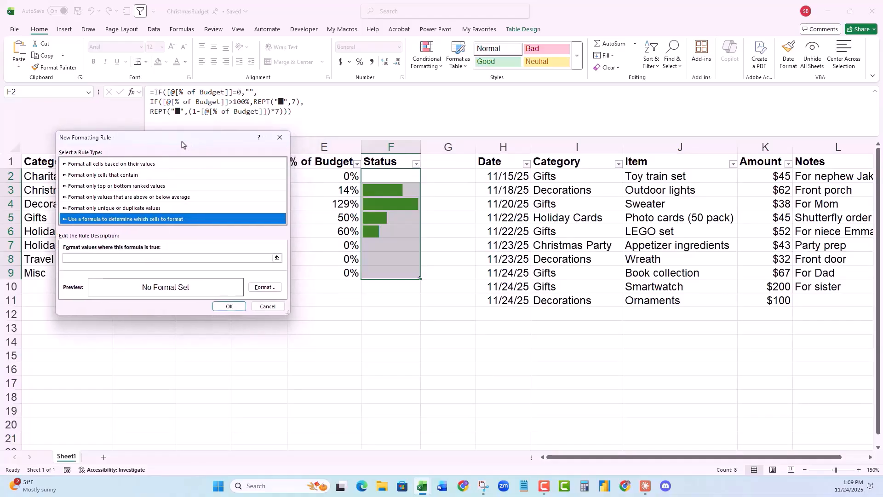
pyautogui.click(74, 260)
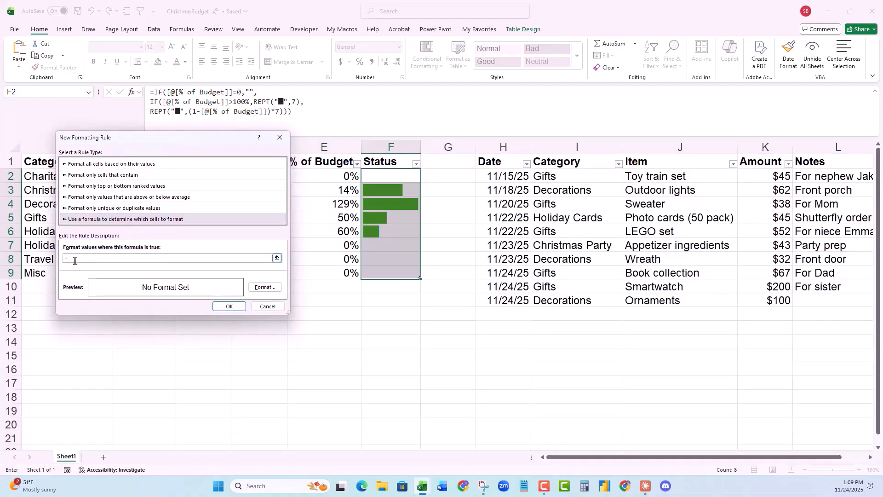
pyautogui.write('=$E2>100%')
# - Give the new conditional formatting rule a standard red font colour and apply it
pyautogui.click(259, 288)
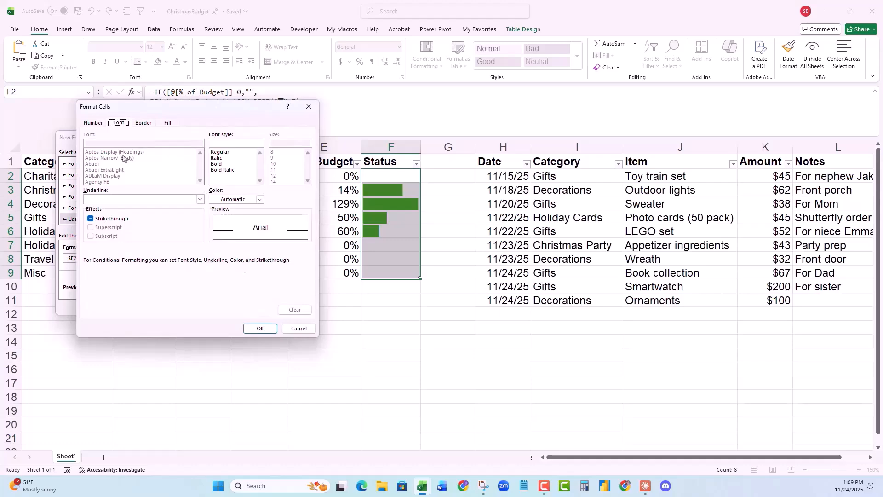
pyautogui.click(260, 200)
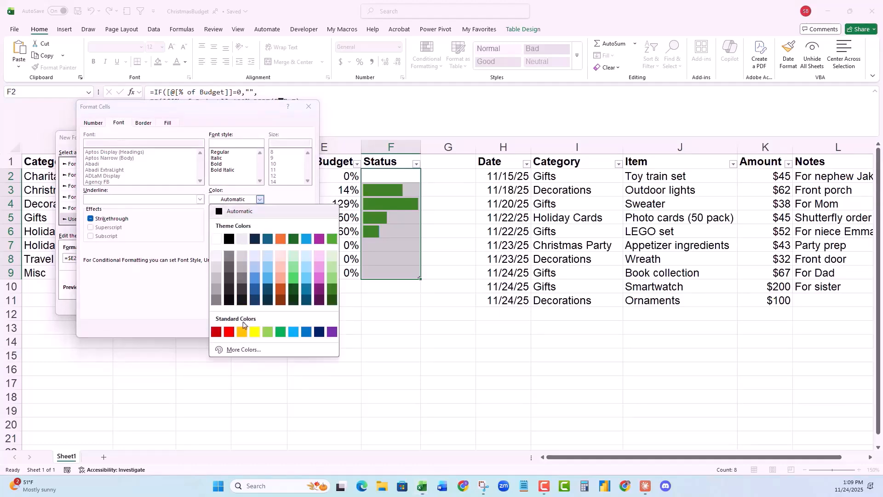
pyautogui.click(233, 333)
pyautogui.click(257, 329)
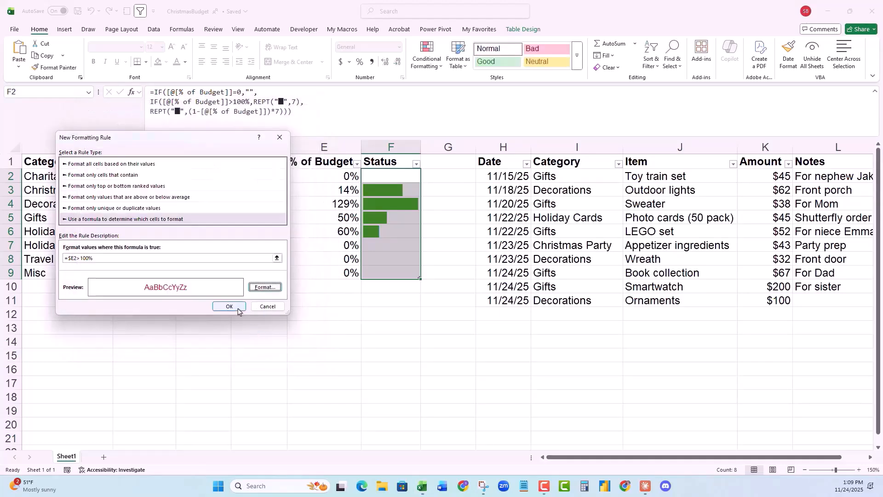
pyautogui.click(234, 306)
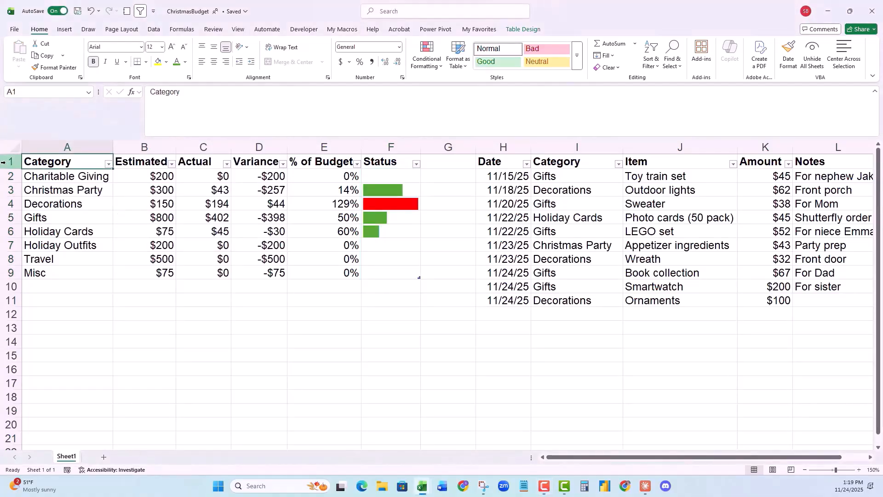
# - Insert three blank rows above the tables and enter Overall in A2
pyautogui.moveTo(10, 161); pyautogui.dragTo(8, 190)
pyautogui.rightClick(8, 190)
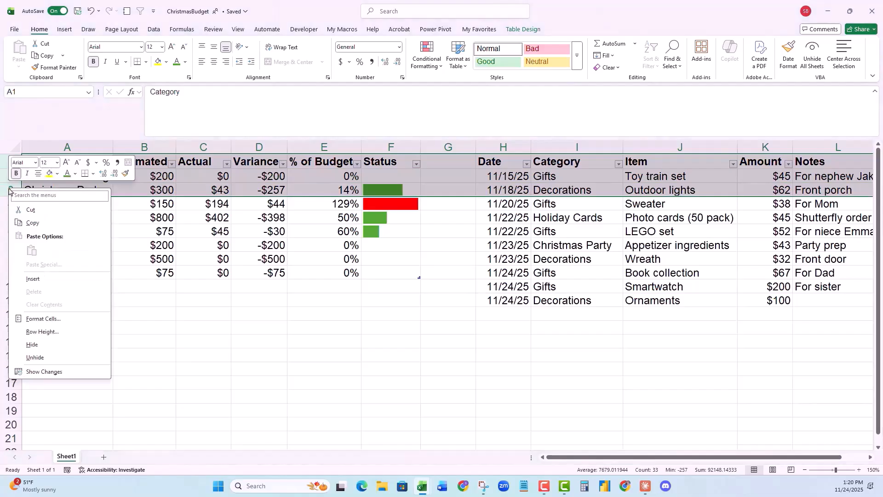
pyautogui.click(41, 279)
pyautogui.click(86, 177)
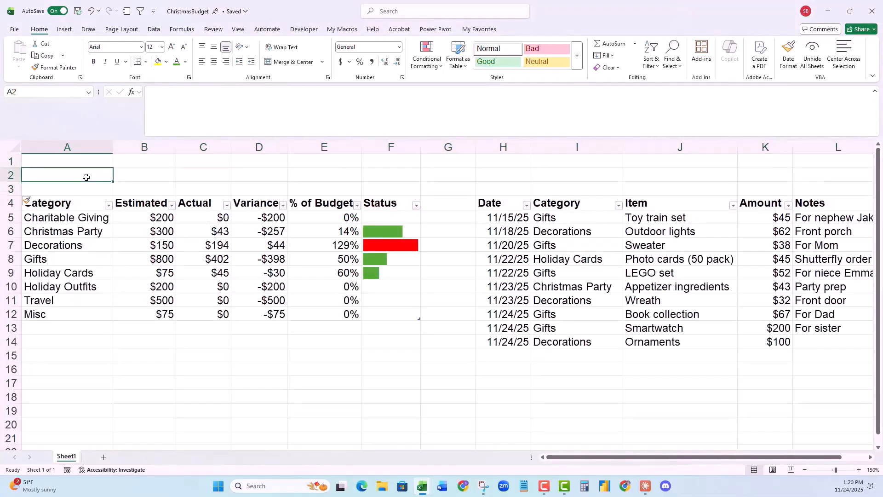
pyautogui.write('Overall')
pyautogui.press('Tab')
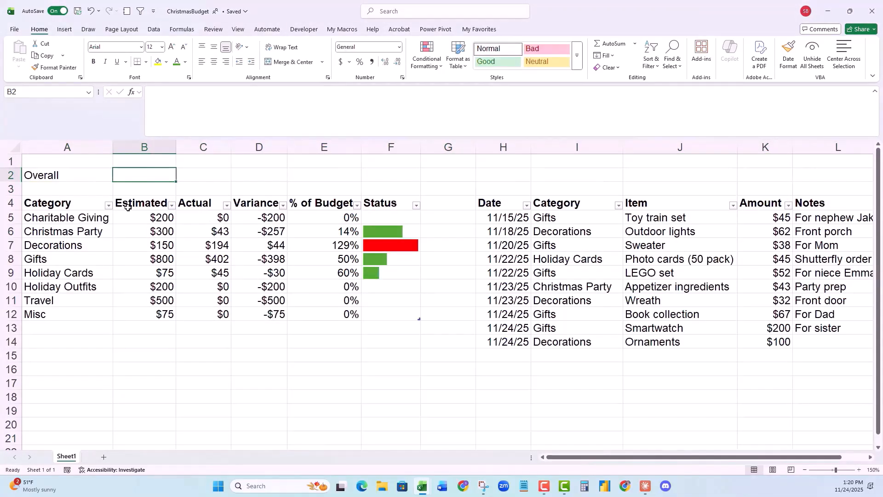
# - Copy the summary table headers Estimated through Status from B4:F4 to row 1, starting at B1
pyautogui.moveTo(129, 207); pyautogui.dragTo(407, 208)
pyautogui.hotkey('ctrl', 'c')
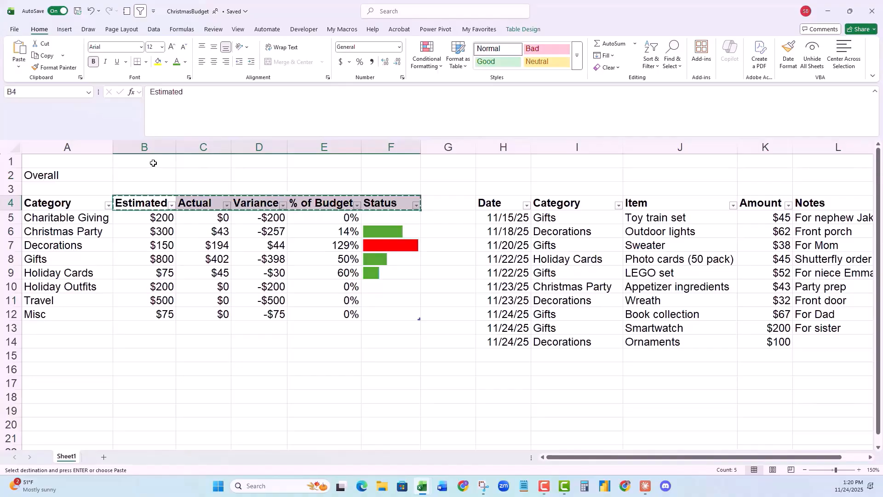
pyautogui.click(155, 163)
pyautogui.hotkey('ctrl', 'v')
# - Total the estimated budget in B2 with =SUM(SummaryTable[Estimated])
pyautogui.click(146, 179)
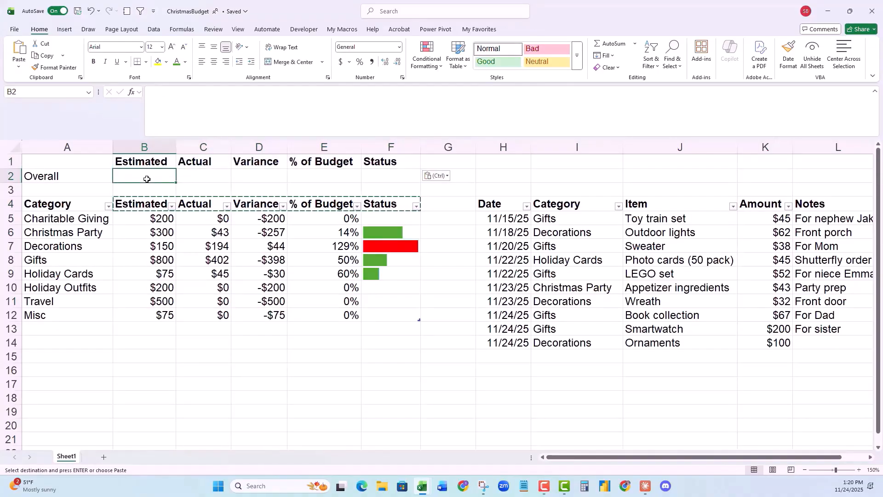
pyautogui.write('=SUM(')
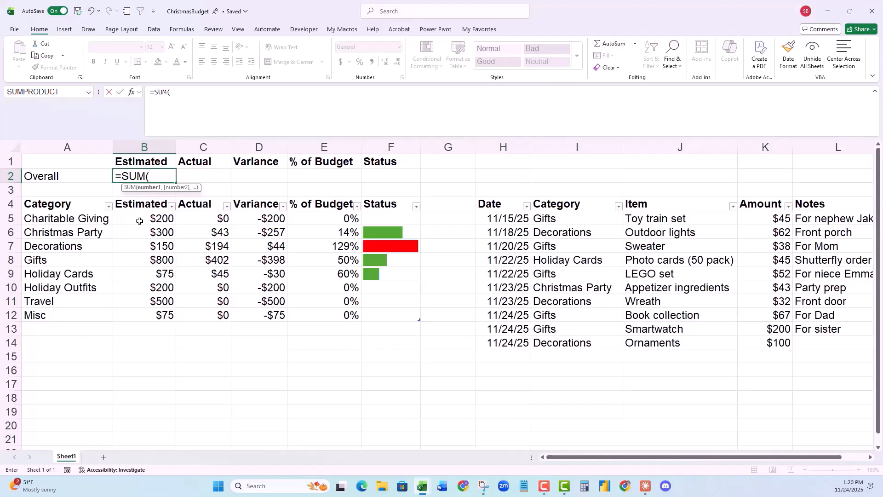
pyautogui.write('summ')
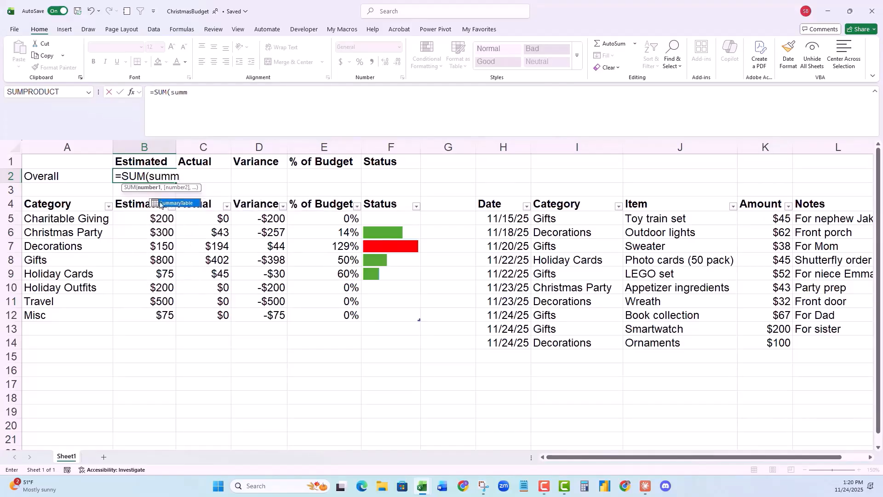
pyautogui.doubleClick(160, 202)
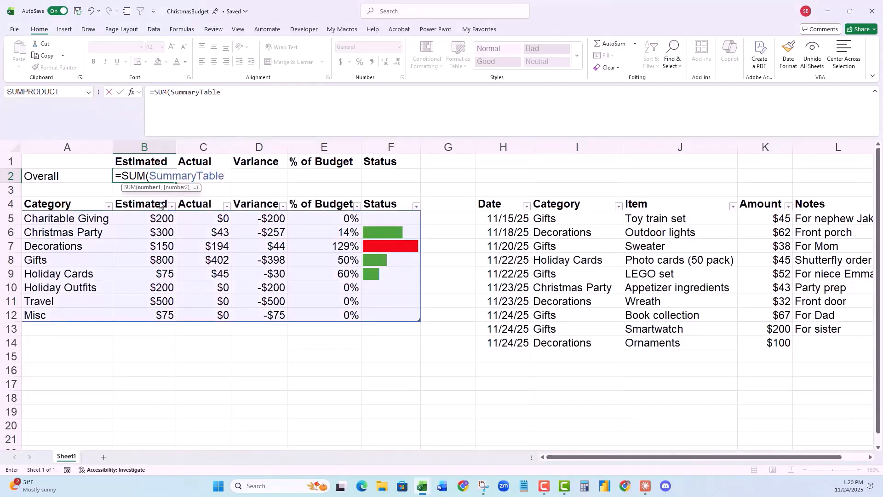
pyautogui.write('[')
pyautogui.doubleClick(250, 219)
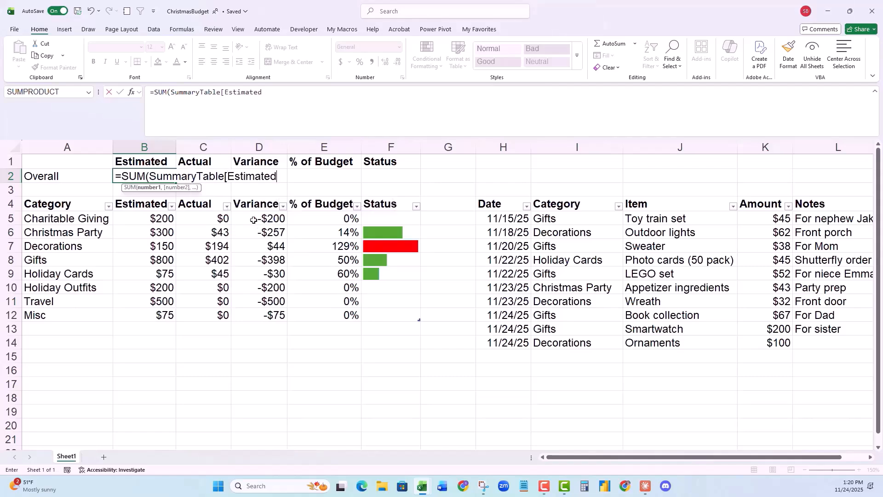
pyautogui.write(']')
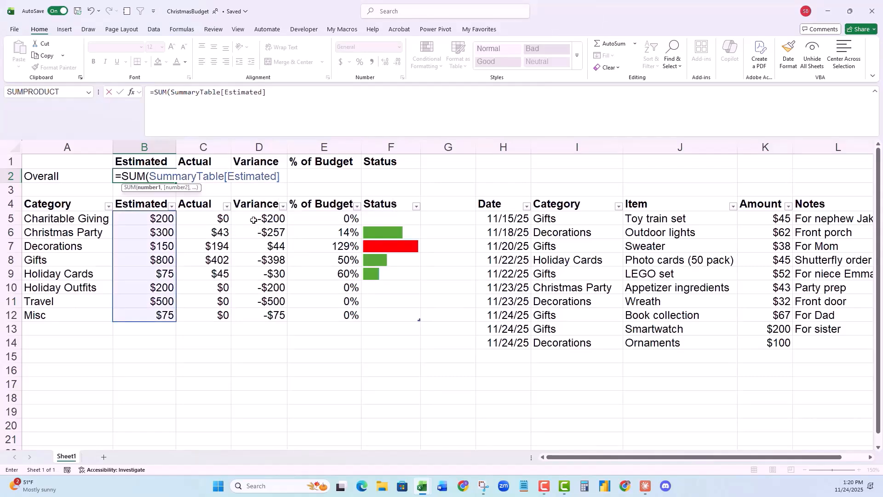
pyautogui.write(')')
pyautogui.press('Return')
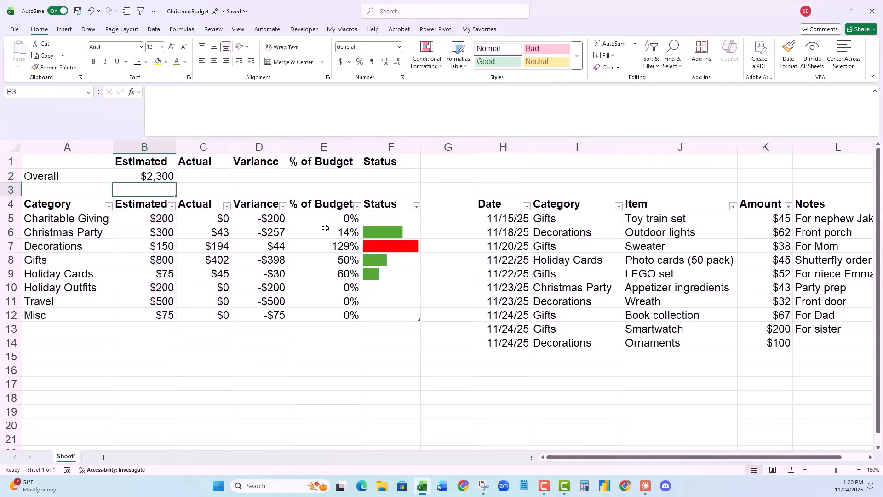
# - Fill the B2 total formula across to C2 so it sums the Actual column
pyautogui.click(134, 177)
pyautogui.moveTo(177, 182); pyautogui.dragTo(225, 182)
pyautogui.click(216, 175)
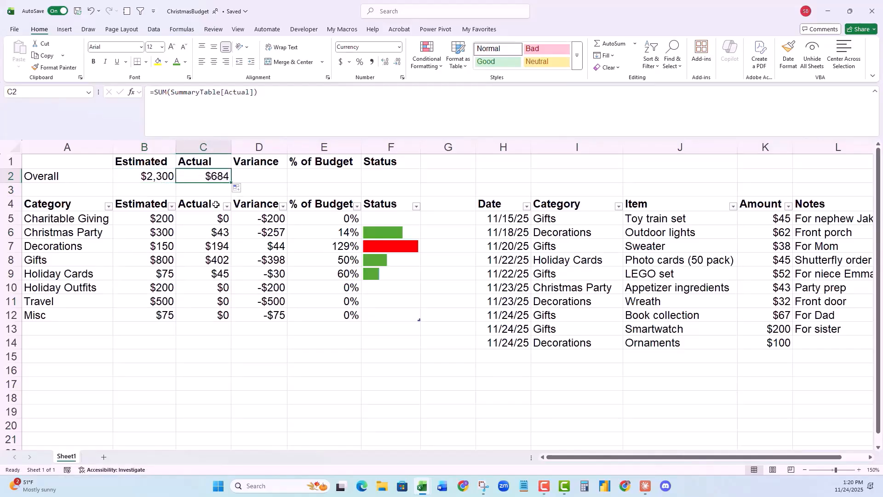
# - Calculate the overall variance in D2 with =C2-B2
pyautogui.click(260, 182)
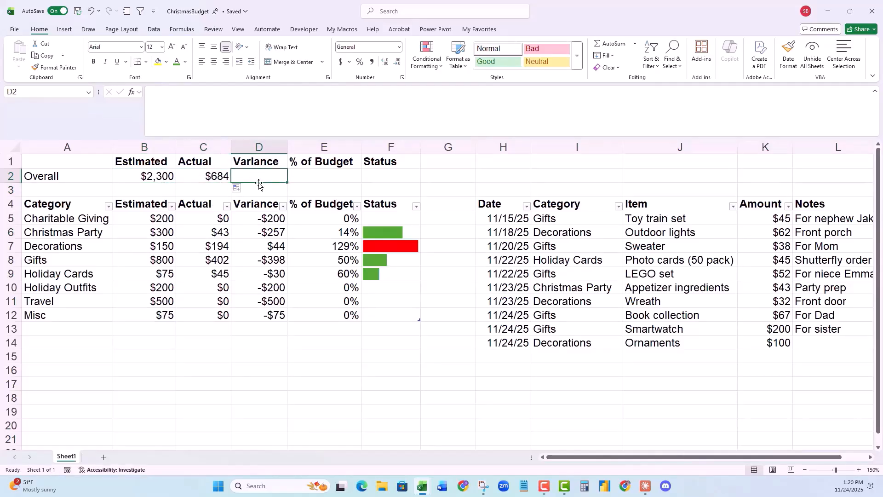
pyautogui.write('=')
pyautogui.click(218, 176)
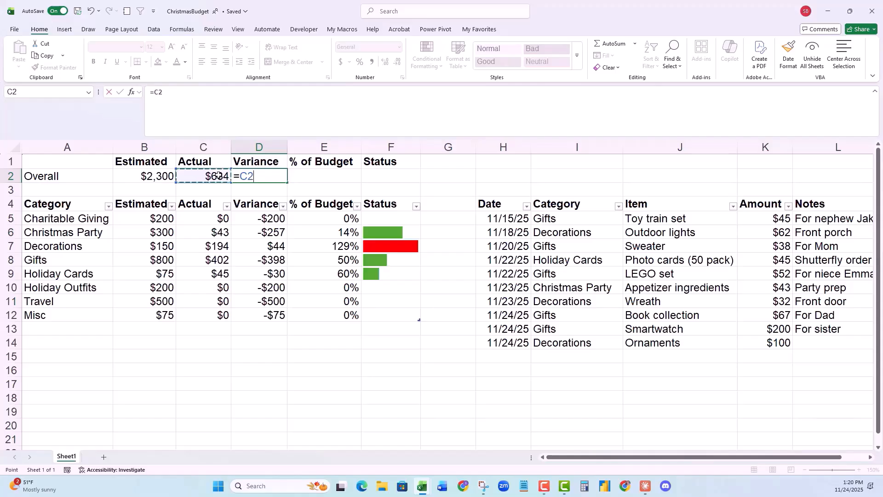
pyautogui.write('-')
pyautogui.click(138, 176)
pyautogui.press('Tab')
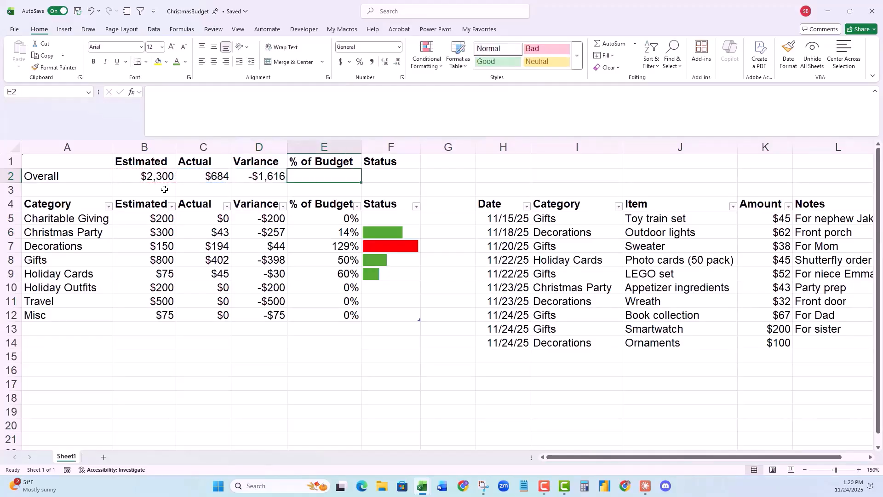
# - Calculate the overall percent of budget in E2 with =C2/B2
pyautogui.write('=')
pyautogui.click(183, 176)
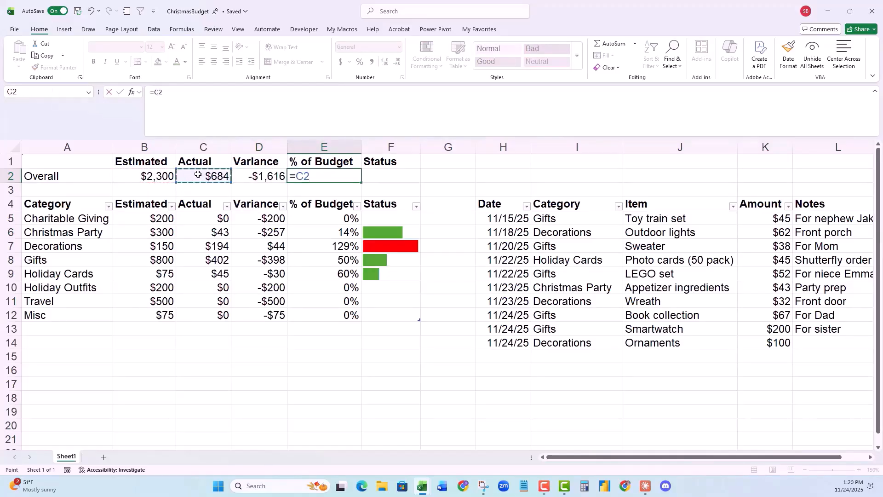
pyautogui.write('/')
pyautogui.click(162, 175)
pyautogui.hotkey('ctrl', 'Return')
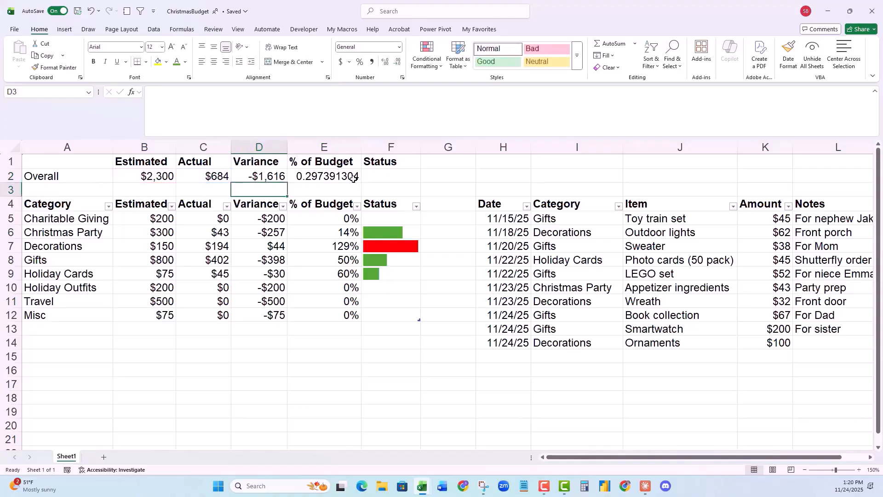
# - Format the overall % of Budget in E2 as a percentage and copy the Status formula from F5 into F2
pyautogui.click(361, 62)
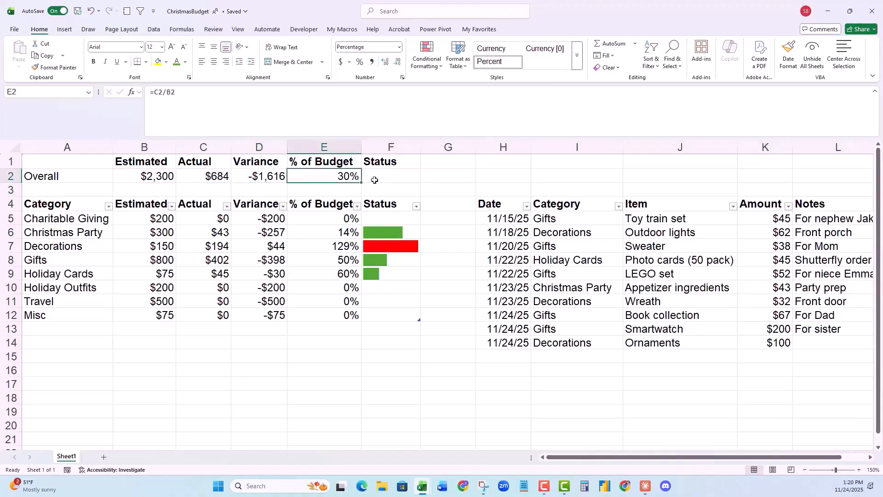
pyautogui.click(379, 221)
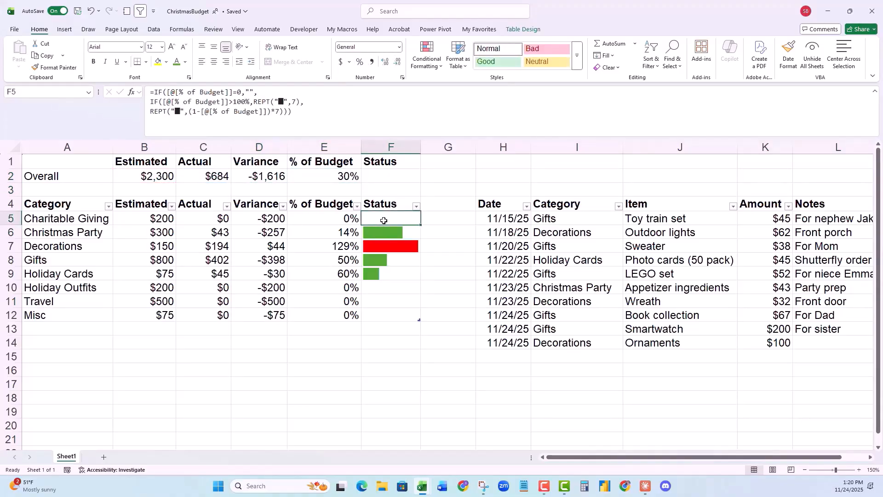
pyautogui.hotkey('ctrl', 'c')
pyautogui.click(380, 175)
pyautogui.hotkey('ctrl', 'v')
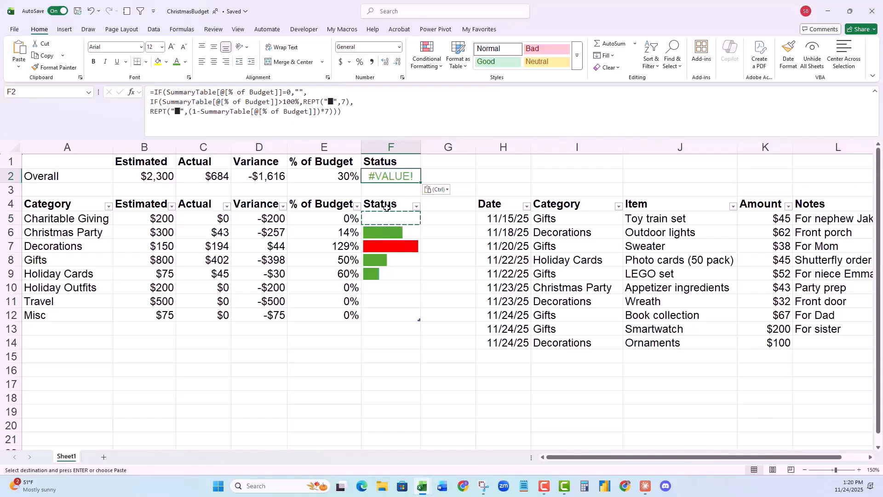
# - Replace all three SummaryTable[@[% of Budget]] references in the F2 status formula with E2
pyautogui.click(230, 94)
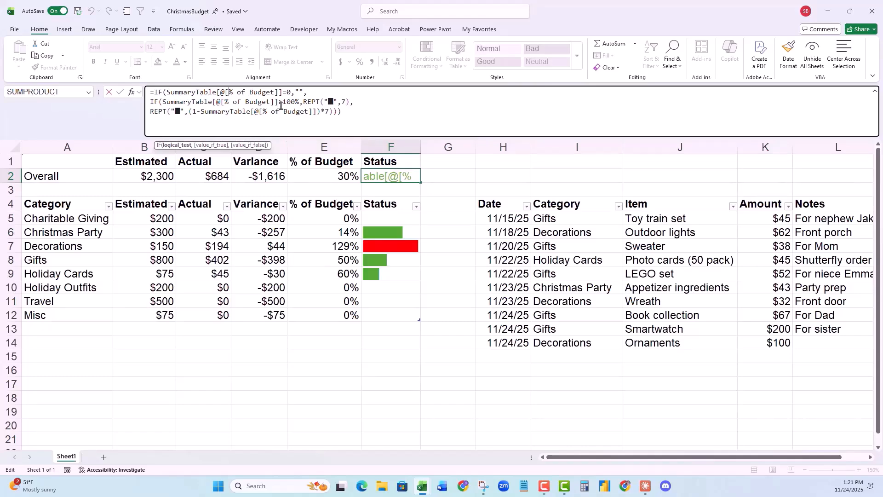
pyautogui.moveTo(282, 93); pyautogui.dragTo(166, 92)
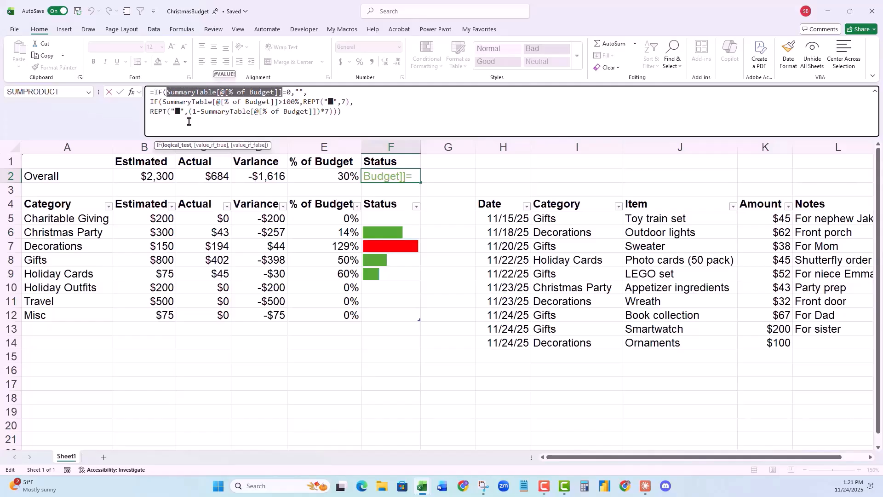
pyautogui.press('BackSpace')
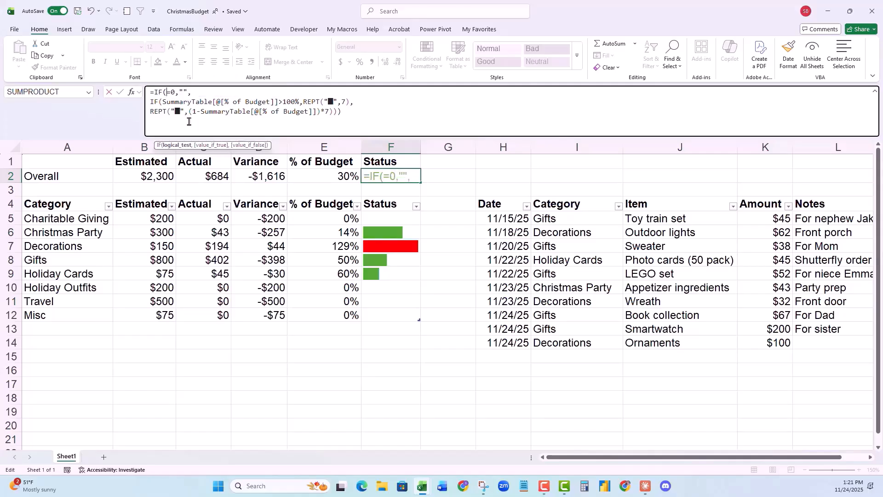
pyautogui.click(304, 178)
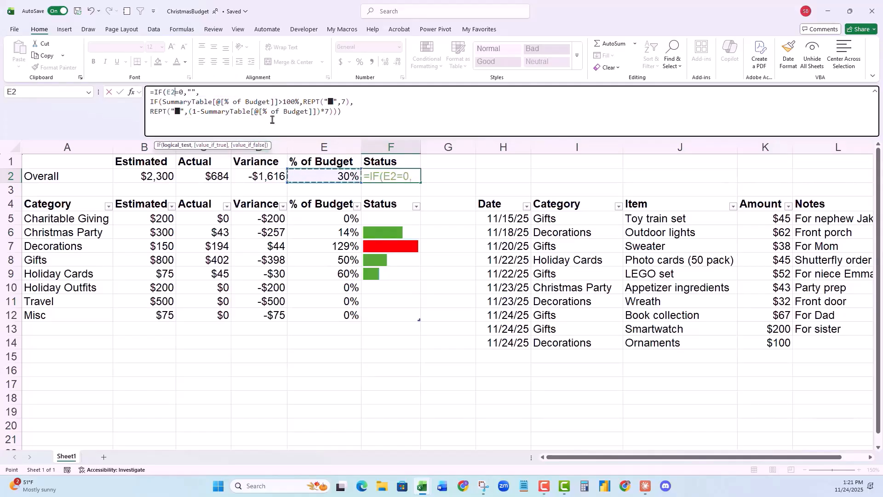
pyautogui.moveTo(276, 100); pyautogui.dragTo(162, 102)
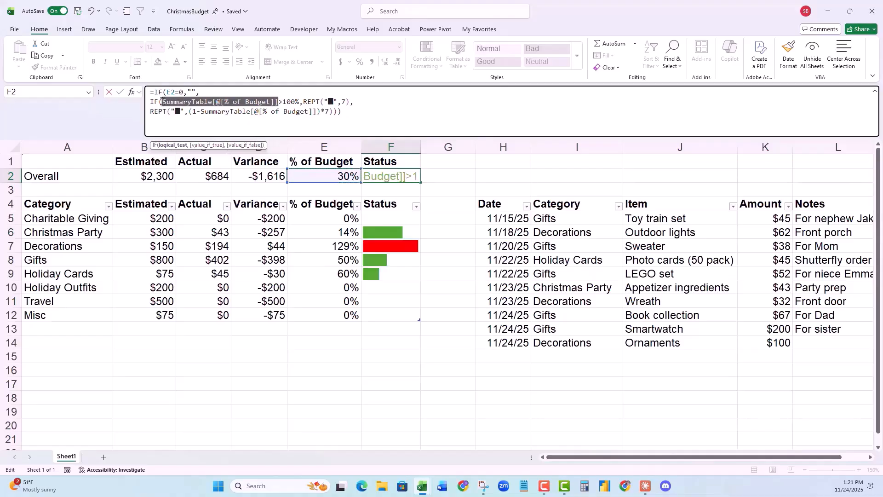
pyautogui.press('BackSpace')
pyautogui.click(305, 179)
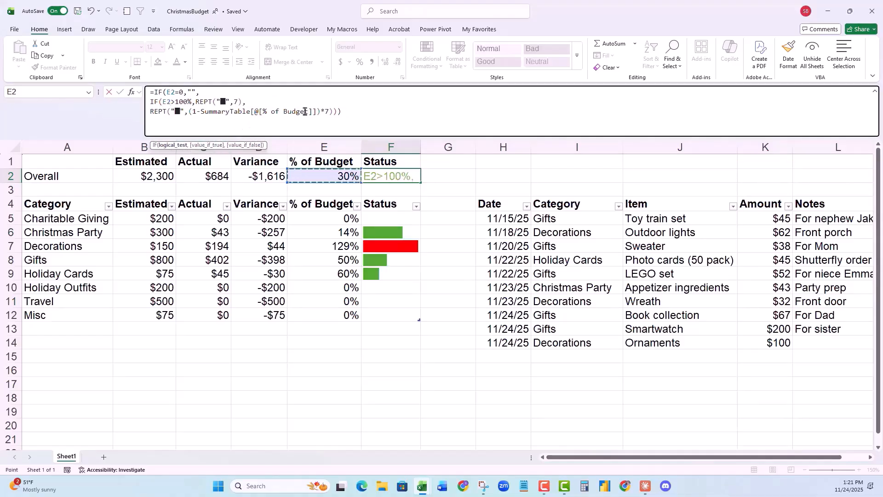
pyautogui.moveTo(299, 113); pyautogui.dragTo(211, 114)
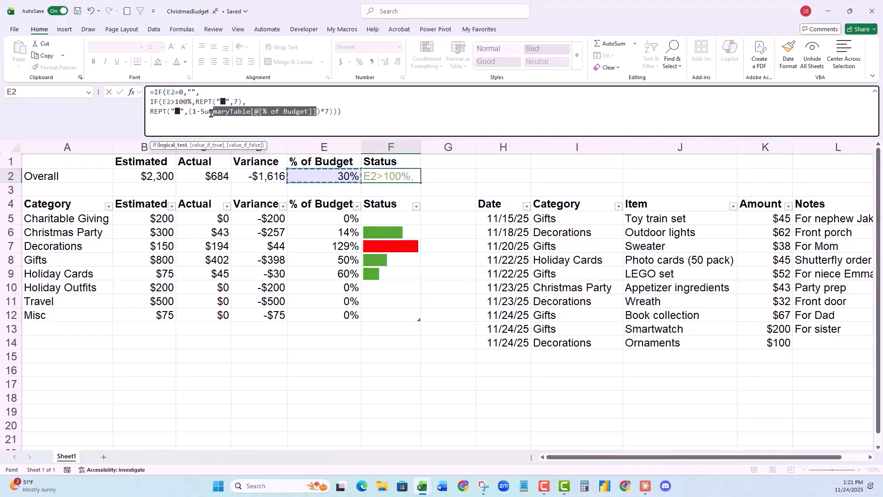
pyautogui.click(321, 177)
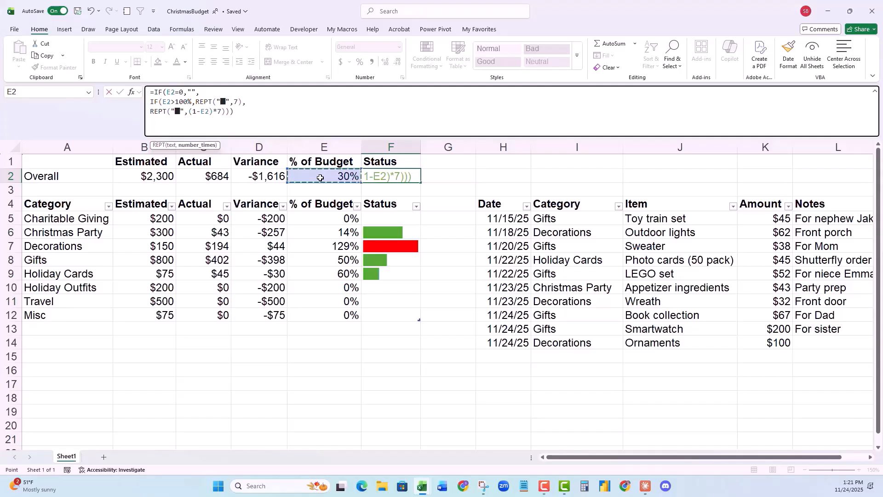
pyautogui.press('Return')
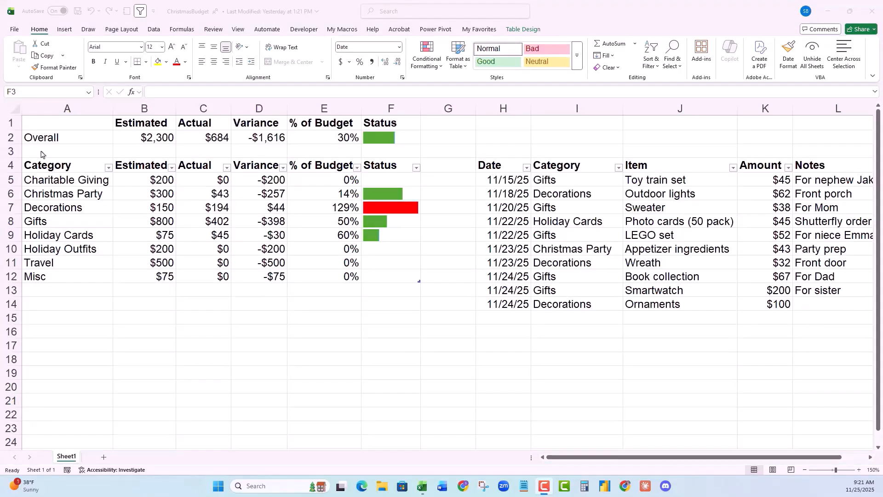
# - Change the font of the whole sheet to Montserrat and autofit all column widths
pyautogui.click(15, 110)
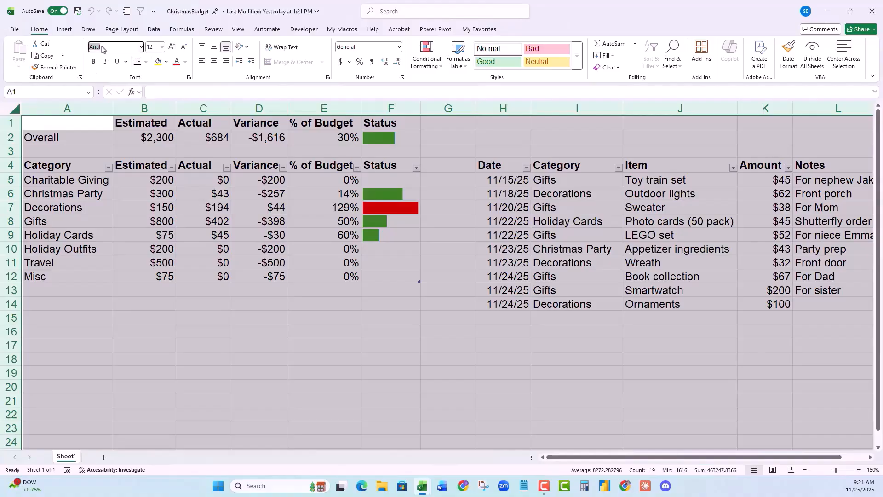
pyautogui.write('Montserrat')
pyautogui.press('Return')
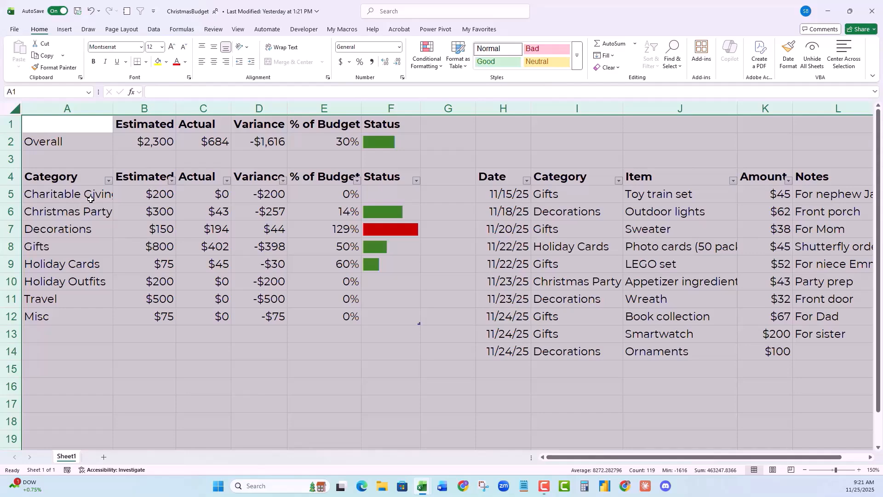
pyautogui.doubleClick(114, 111)
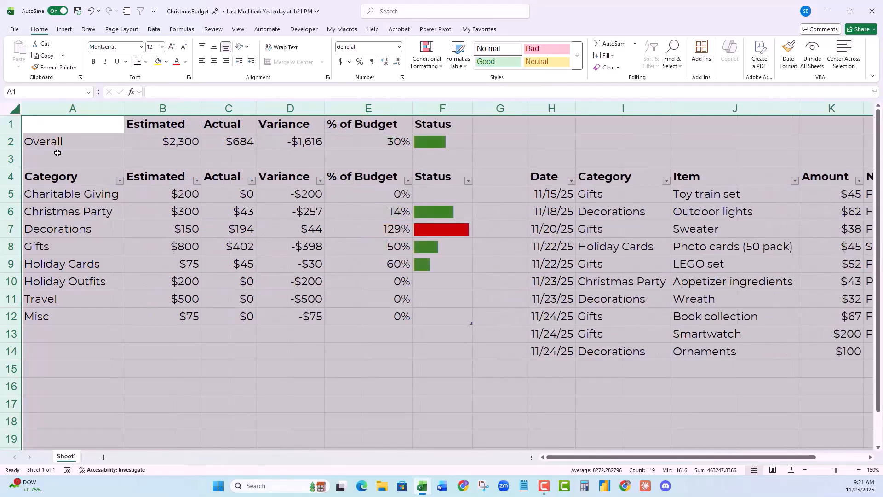
# - Insert four blank rows above the Overall headers and one blank column before column A
pyautogui.moveTo(9, 123); pyautogui.dragTo(12, 176)
pyautogui.rightClick(13, 176)
pyautogui.click(37, 265)
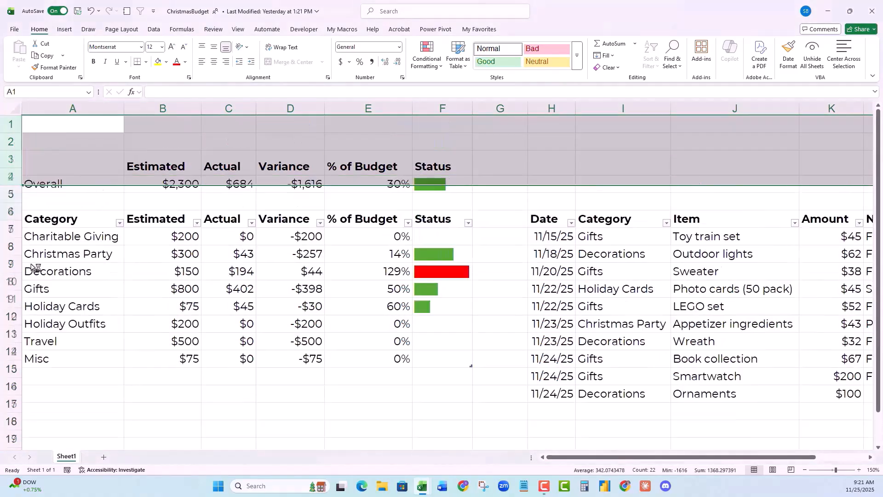
pyautogui.click(72, 109)
pyautogui.rightClick(71, 109)
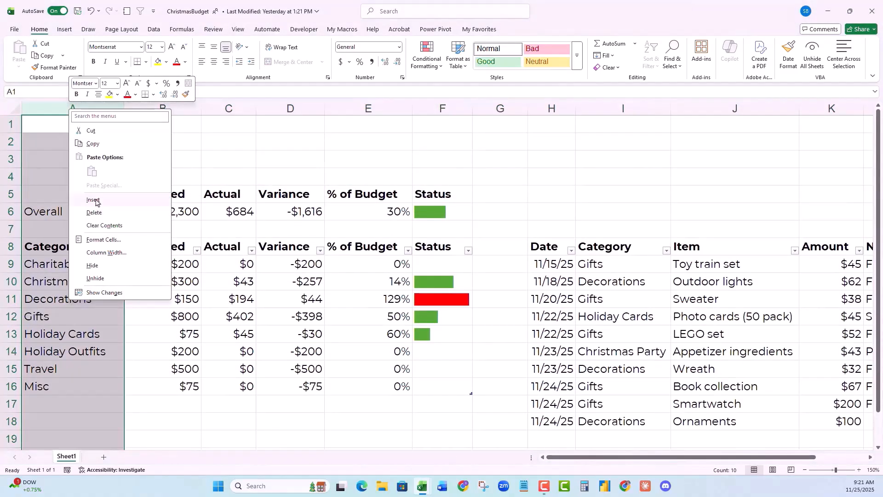
pyautogui.click(94, 200)
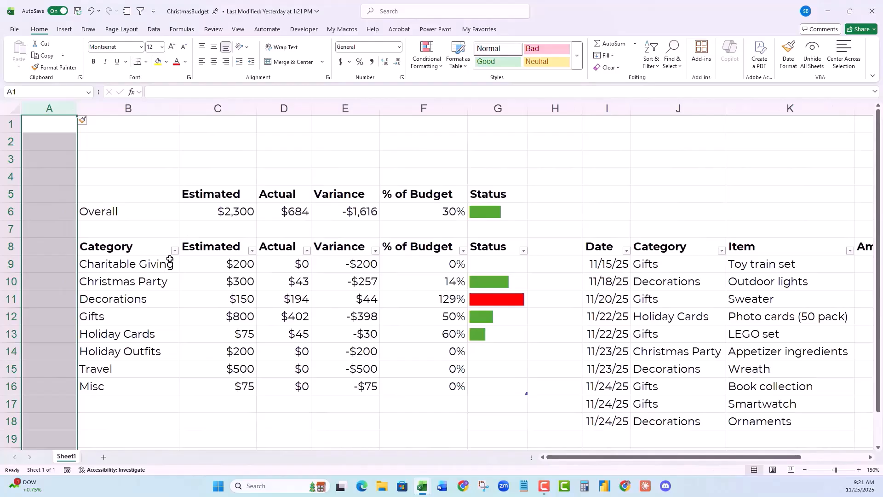
# - Set the width of spacer column H between the two tables to 4
pyautogui.click(556, 109)
pyautogui.rightClick(557, 109)
pyautogui.click(588, 252)
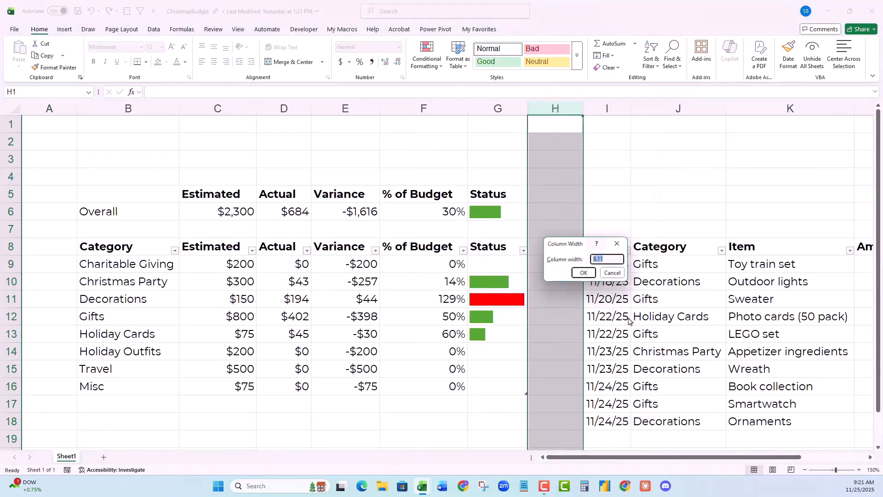
pyautogui.write('4')
pyautogui.press('Return')
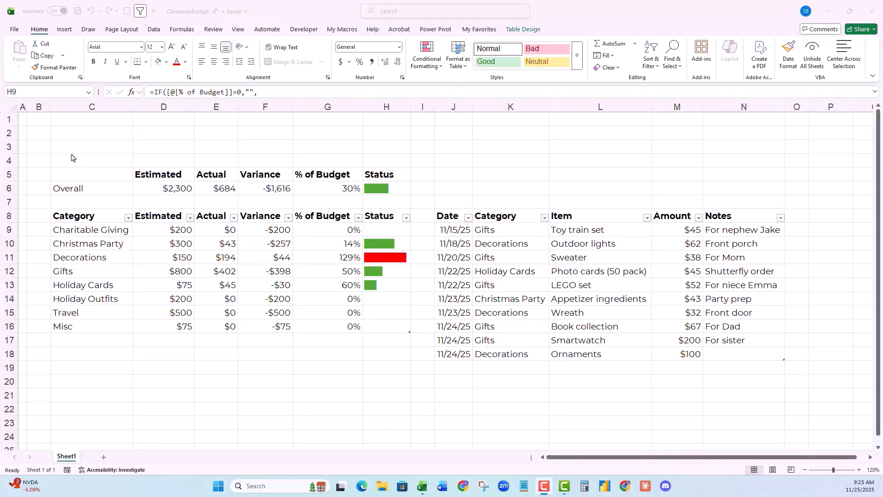
# - Fill the entire sheet with the recently used light pink colour
pyautogui.click(13, 107)
pyautogui.click(166, 62)
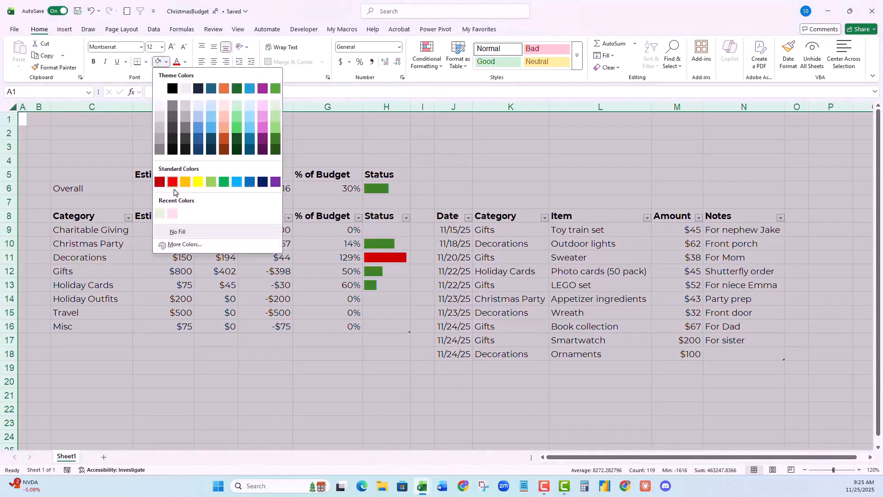
pyautogui.click(173, 214)
pyautogui.click(169, 213)
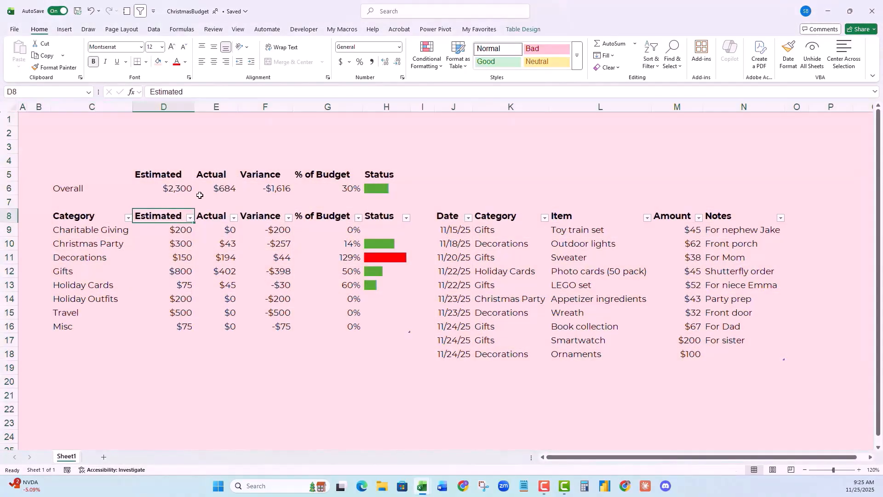
# - Fill the range B2:O100 with the recently used light green colour
pyautogui.moveTo(40, 132); pyautogui.dragTo(804, 346)
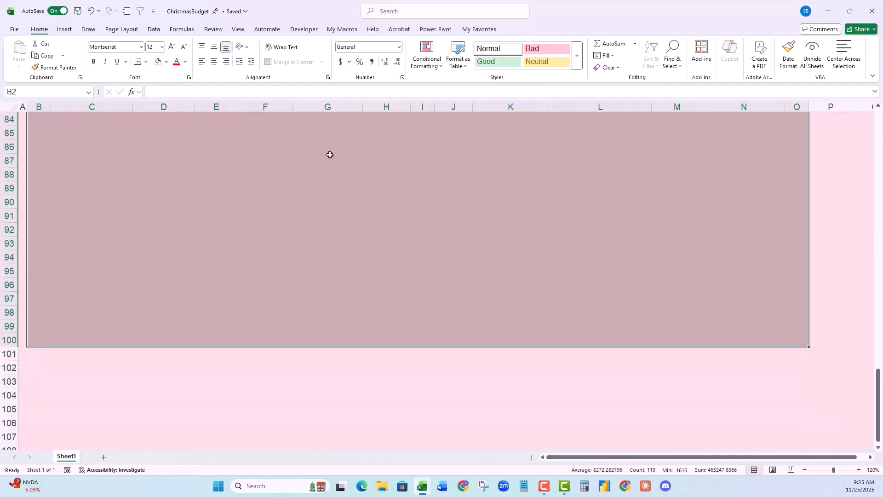
pyautogui.click(167, 61)
pyautogui.click(172, 213)
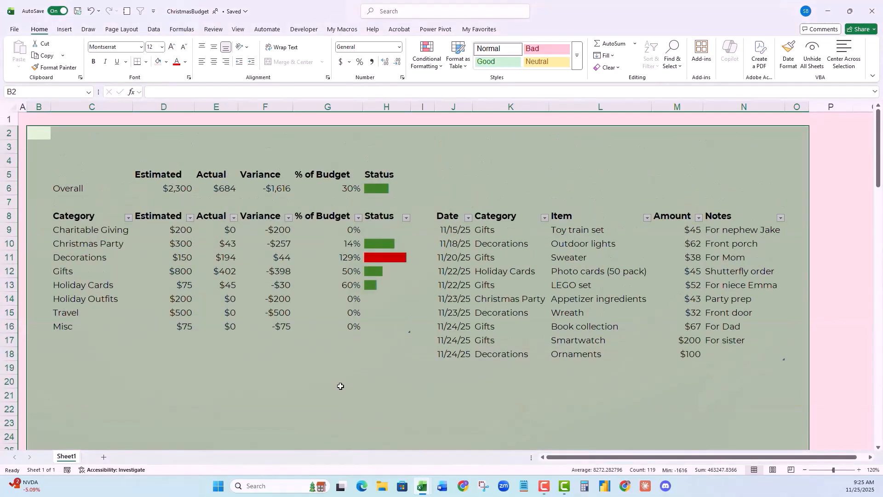
# - Create a new table style whose Whole Table element has outline and inside borders
pyautogui.click(121, 246)
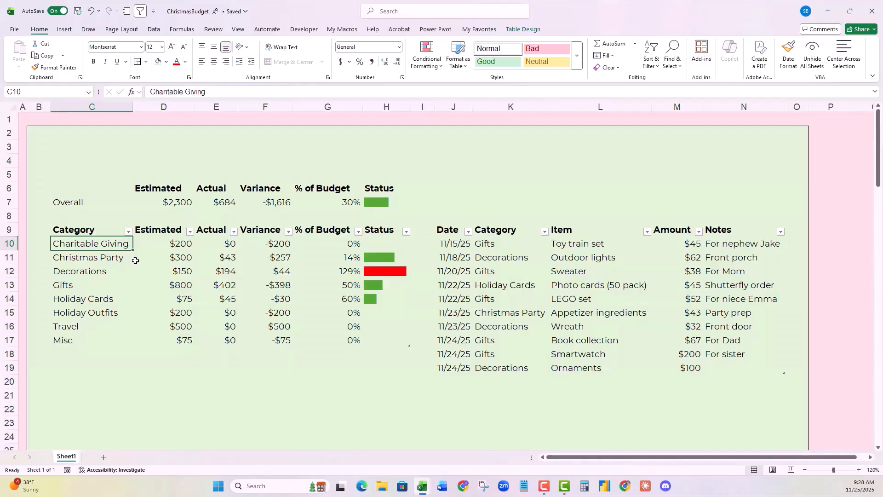
pyautogui.click(523, 29)
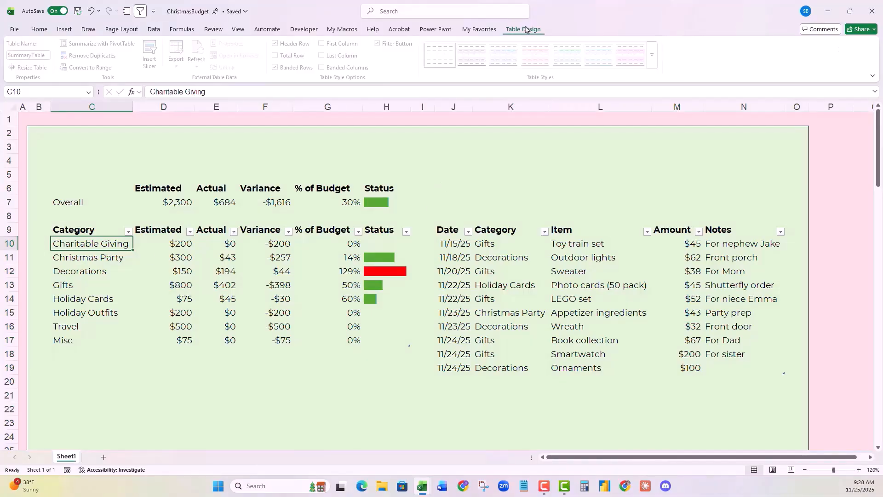
pyautogui.click(657, 65)
pyautogui.click(461, 351)
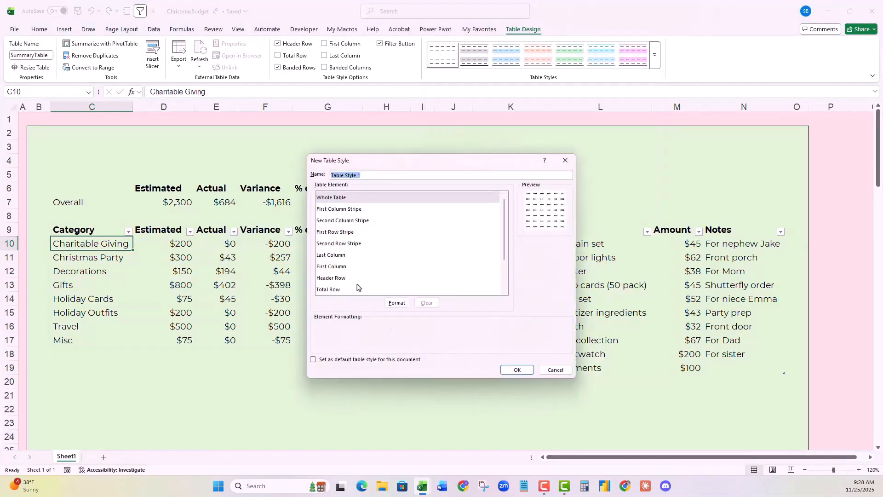
pyautogui.click(344, 199)
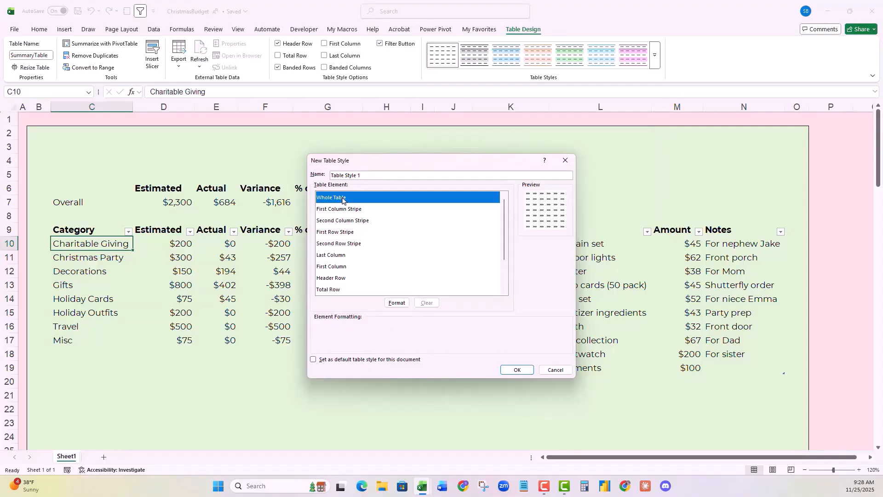
pyautogui.click(401, 302)
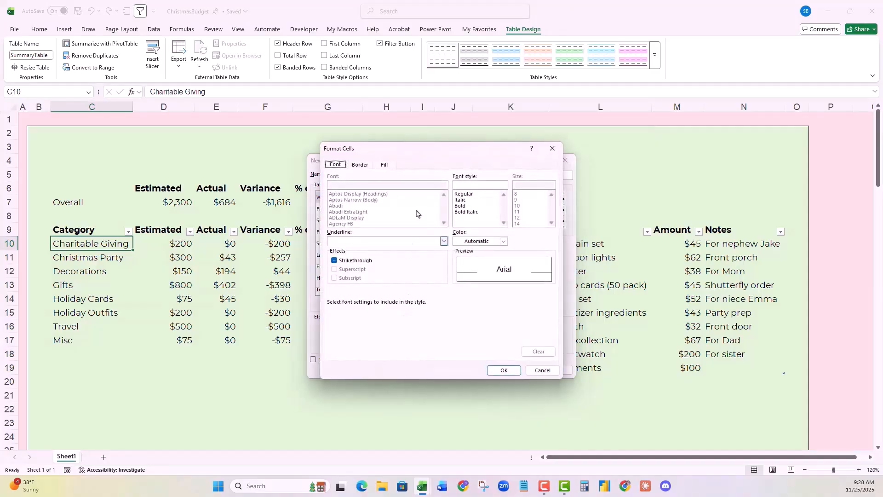
pyautogui.click(386, 165)
pyautogui.click(360, 164)
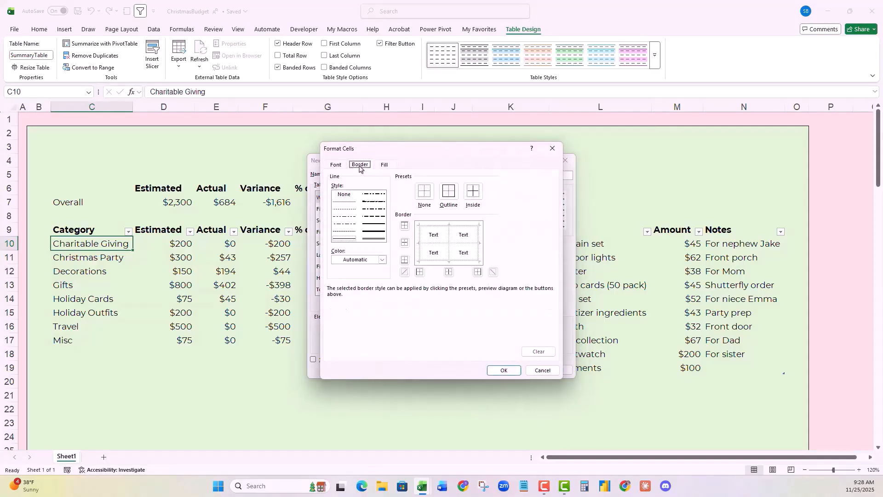
pyautogui.click(445, 193)
pyautogui.click(473, 192)
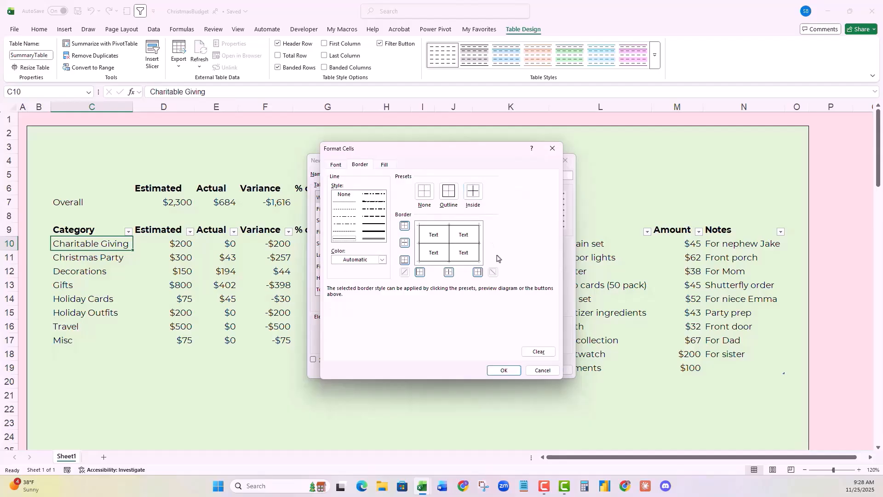
pyautogui.click(504, 370)
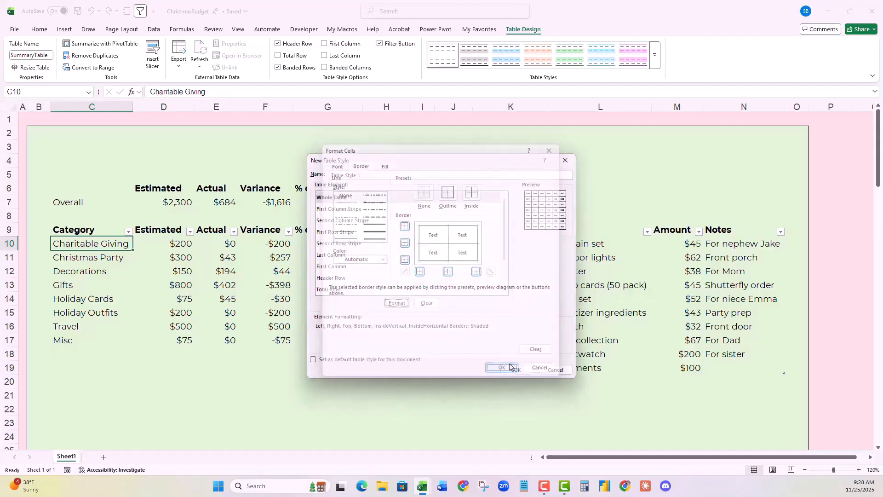
pyautogui.click(506, 370)
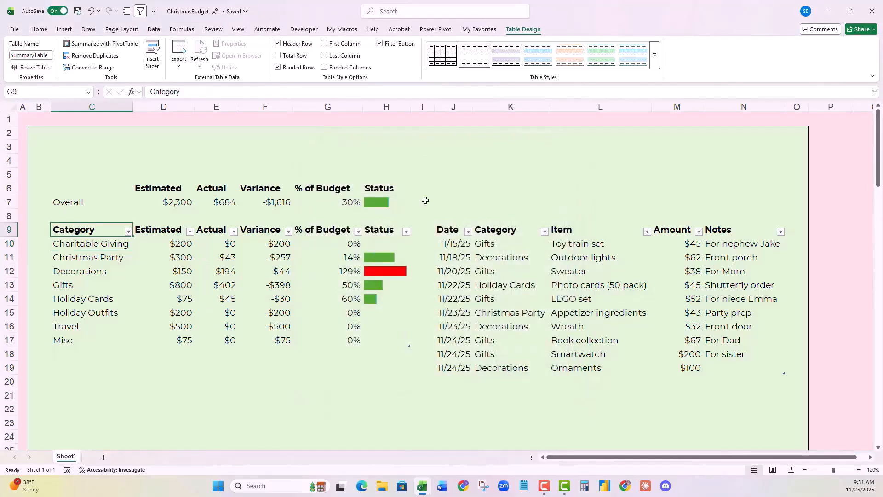
# - Apply the custom bordered table style to both SummaryTable and TrackingTable
pyautogui.click(432, 46)
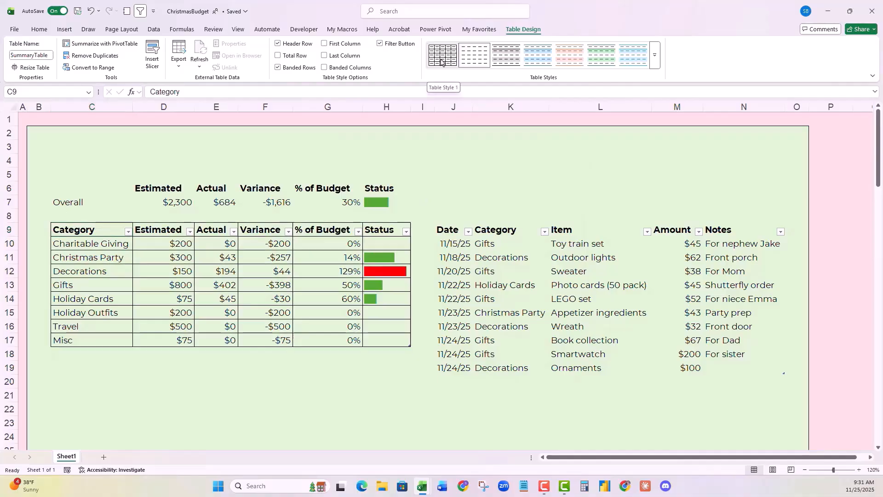
pyautogui.click(478, 255)
pyautogui.click(431, 46)
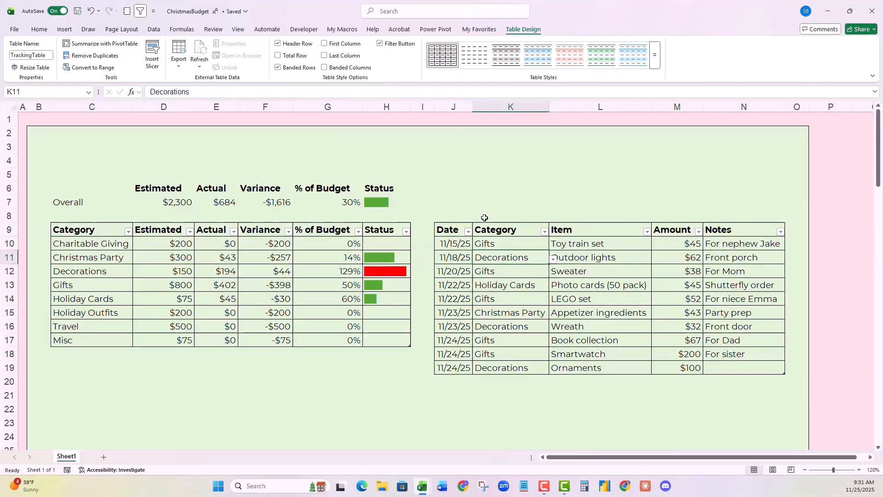
# - Fill the data rows of the SummaryTable, C10:H17, with white
pyautogui.click(254, 288)
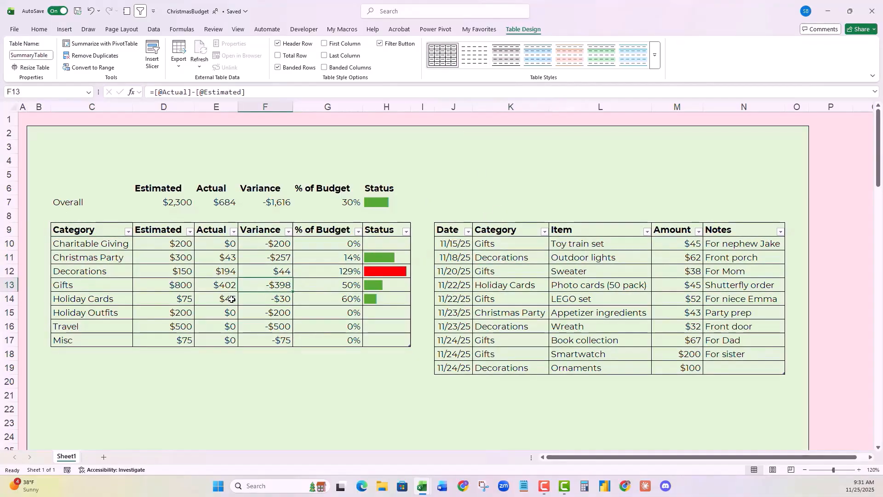
pyautogui.click(36, 28)
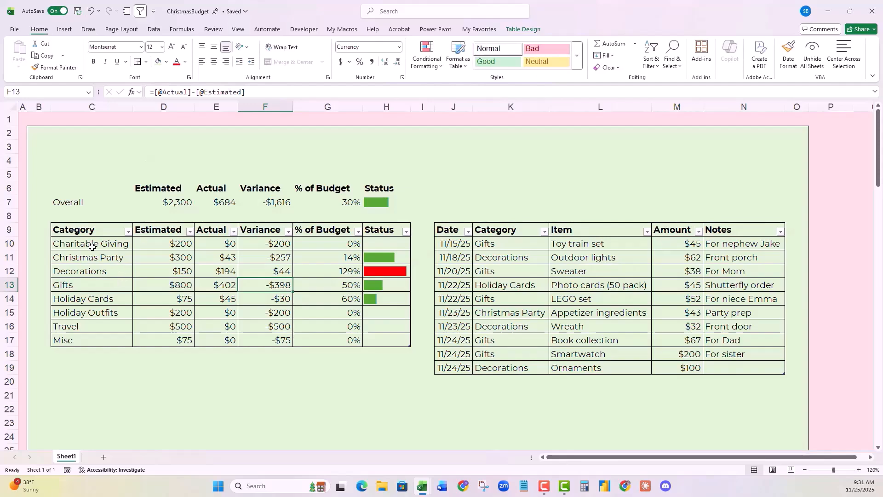
pyautogui.moveTo(93, 244); pyautogui.dragTo(373, 335)
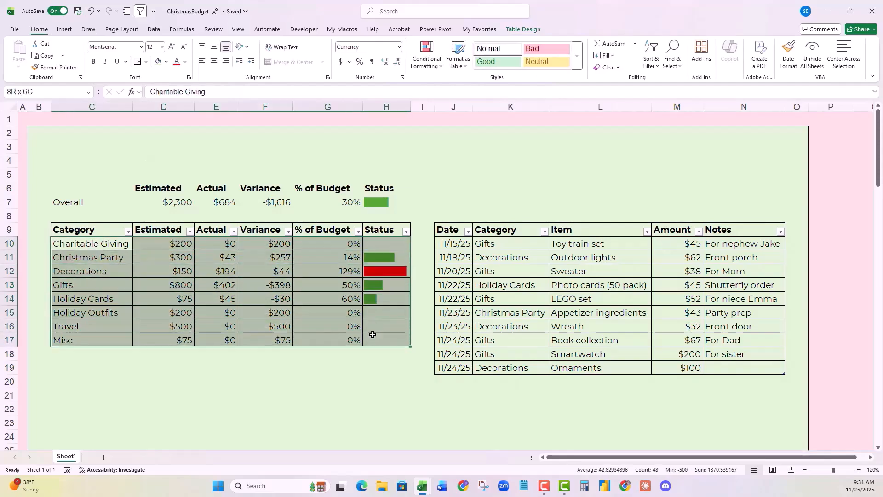
pyautogui.click(167, 62)
pyautogui.click(178, 232)
# - Fill all data rows of the TrackingTable with the same white colour
pyautogui.click(499, 283)
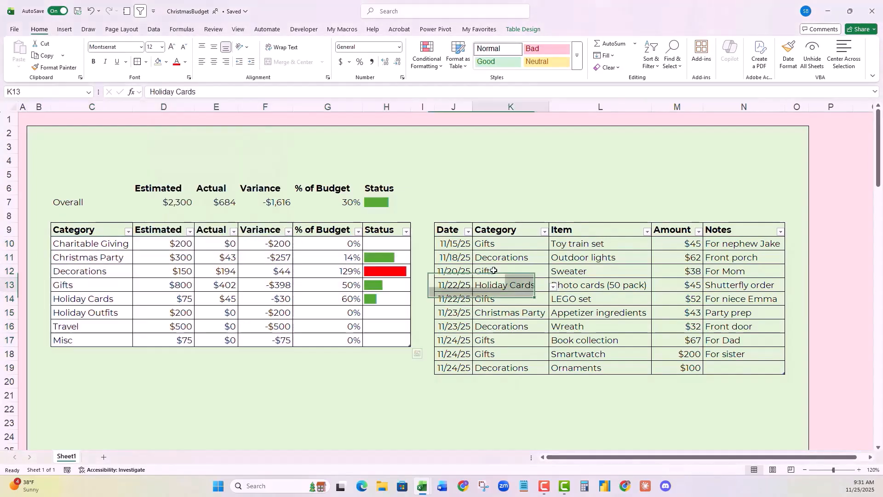
pyautogui.moveTo(455, 244); pyautogui.dragTo(706, 371)
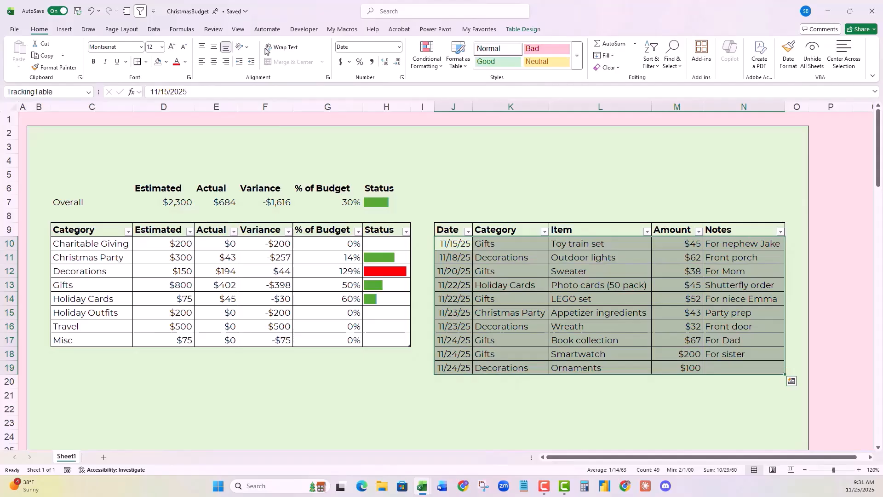
pyautogui.click(159, 62)
# - Give the Overall row, C7:H7, a white fill and borders on all cells
pyautogui.click(194, 207)
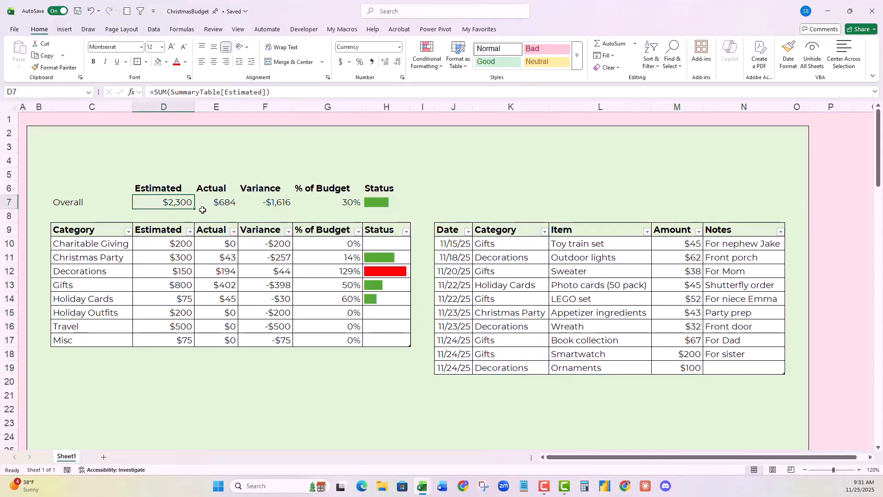
pyautogui.moveTo(94, 201); pyautogui.dragTo(387, 202)
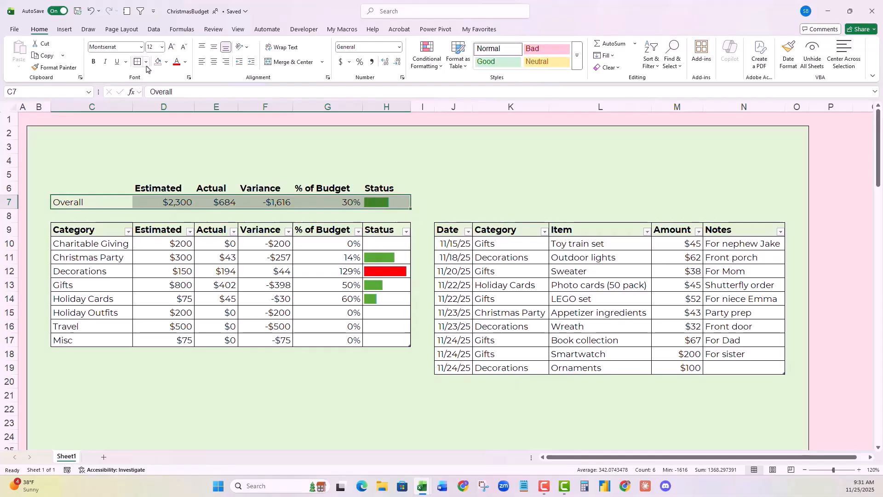
pyautogui.click(167, 61)
pyautogui.click(158, 89)
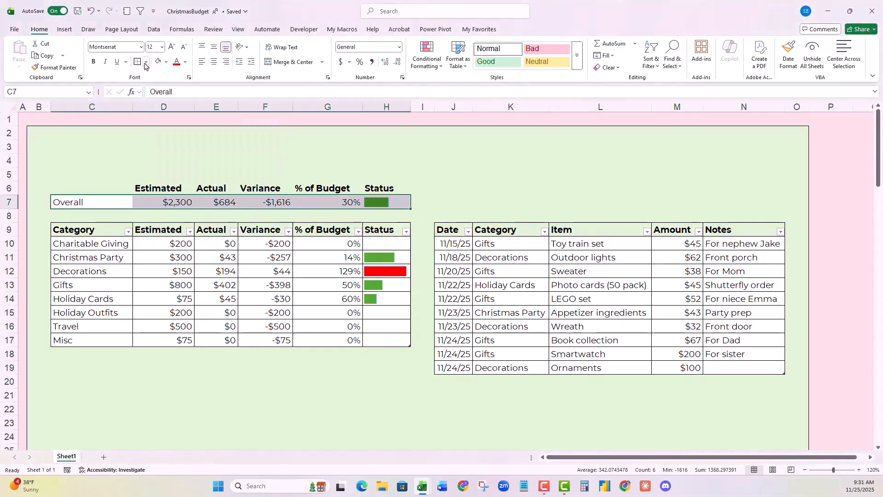
pyautogui.click(146, 64)
pyautogui.click(150, 154)
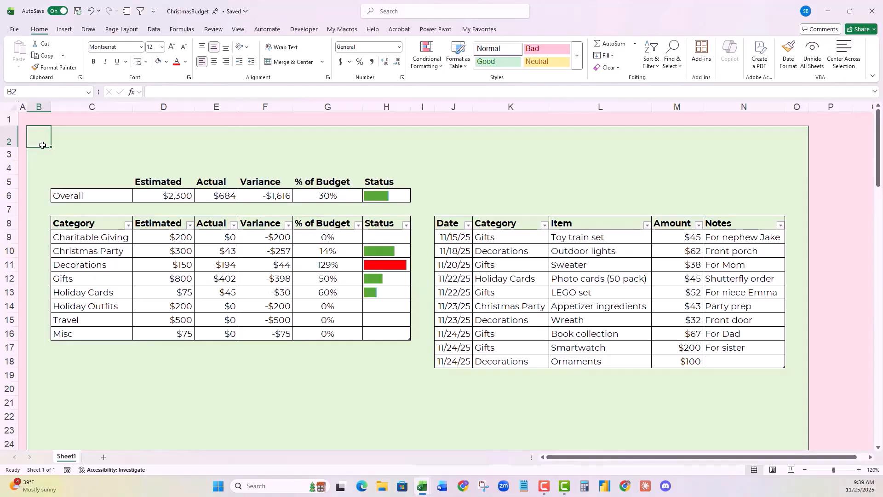
# - Enter the title "Christmas 2025" in B2 and set its font to Rastanty Cortez
pyautogui.write('Christ')
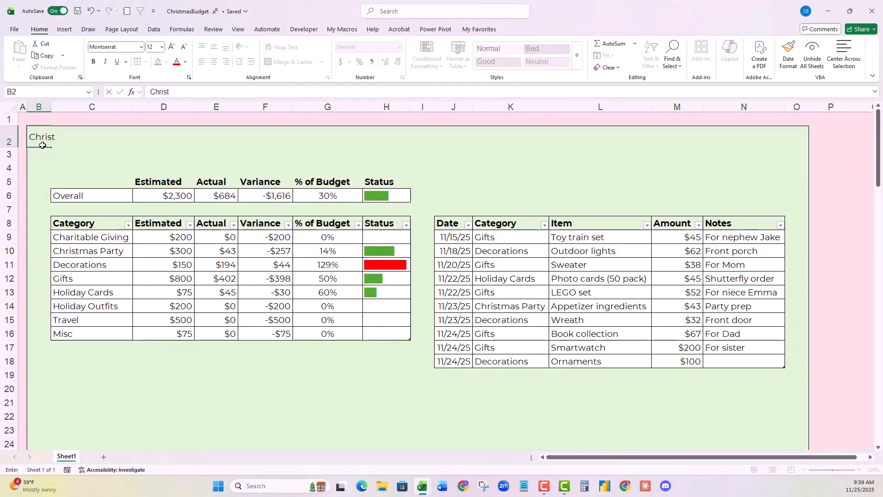
pyautogui.write('mas 2025')
pyautogui.press('Return')
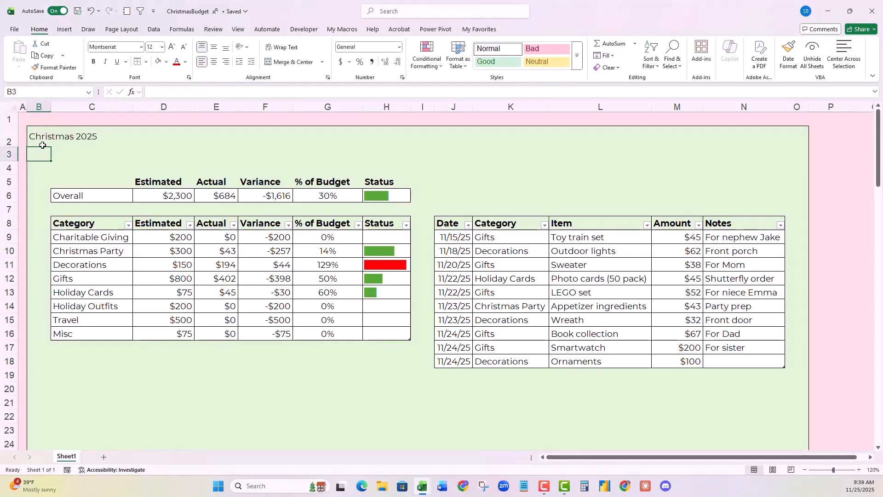
pyautogui.click(43, 129)
pyautogui.click(104, 47)
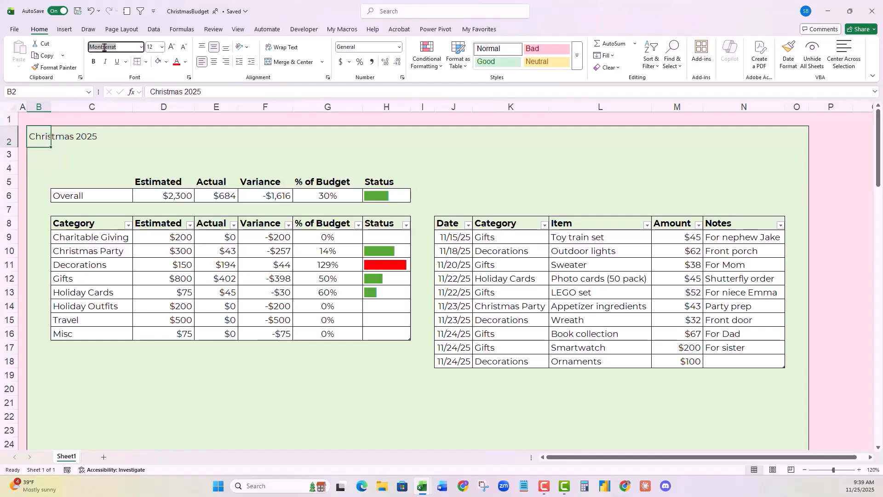
pyautogui.write('Rastanty Cortez')
pyautogui.press('Return')
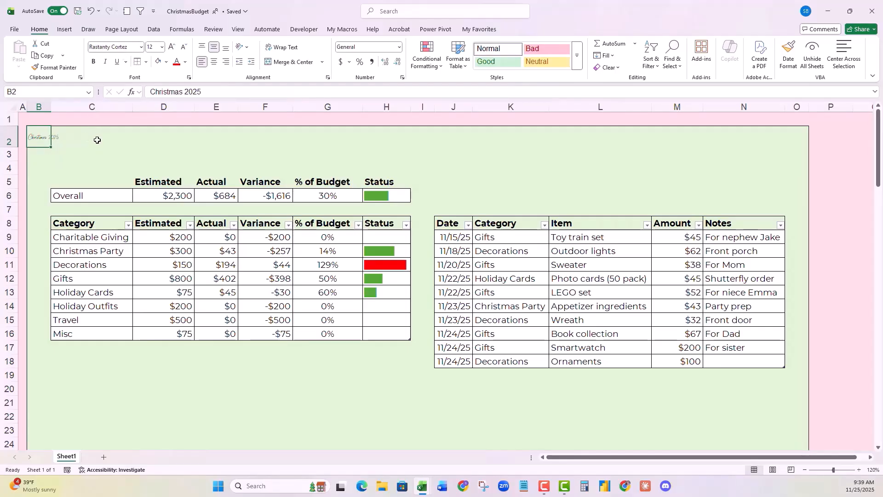
# - Merge and center the title across B2:O2 at font size 36, and make row 2 slightly taller
pyautogui.moveTo(45, 137); pyautogui.dragTo(788, 140)
pyautogui.click(290, 62)
pyautogui.click(162, 47)
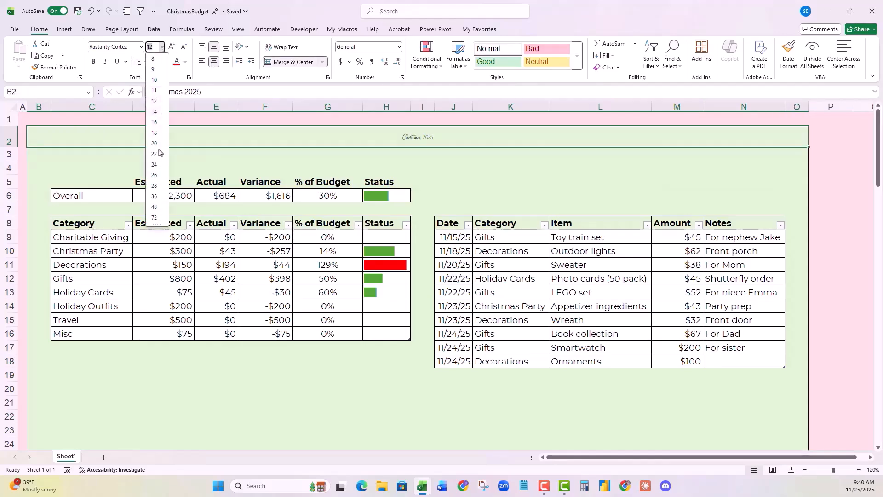
pyautogui.click(154, 201)
pyautogui.moveTo(17, 147); pyautogui.dragTo(17, 151)
pyautogui.click(426, 166)
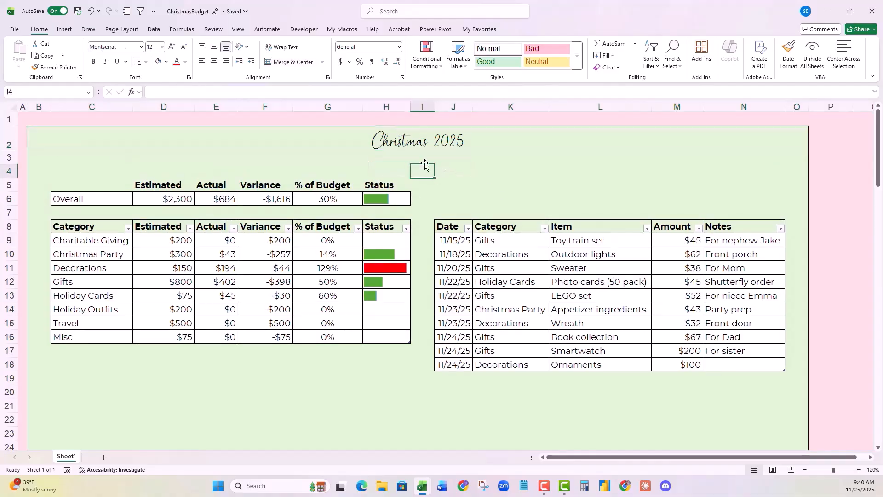
# - Insert a text box just below the Christmas 2025 title containing the word "Budget"
pyautogui.click(415, 156)
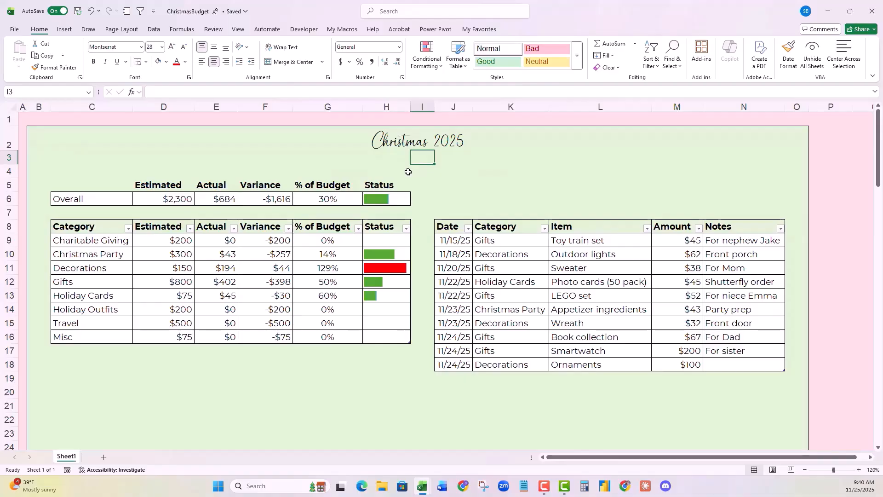
pyautogui.click(65, 29)
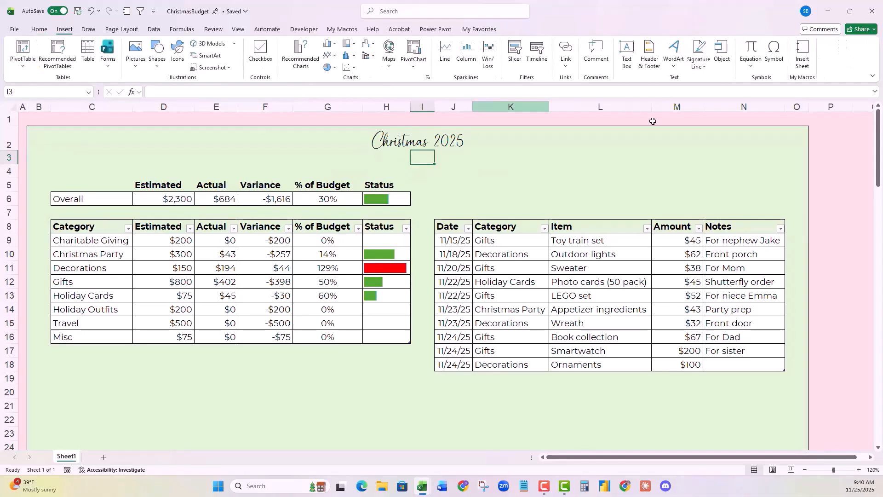
pyautogui.click(626, 51)
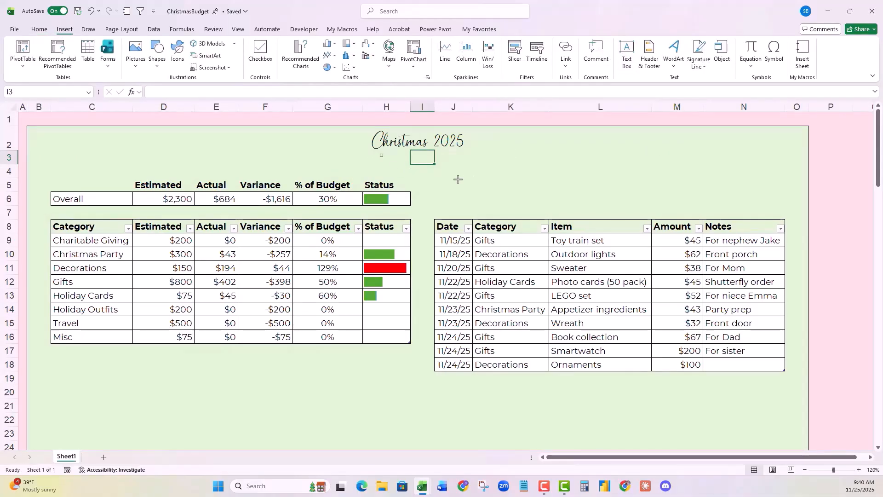
pyautogui.moveTo(379, 153); pyautogui.dragTo(463, 179)
pyautogui.write('Budgrt')
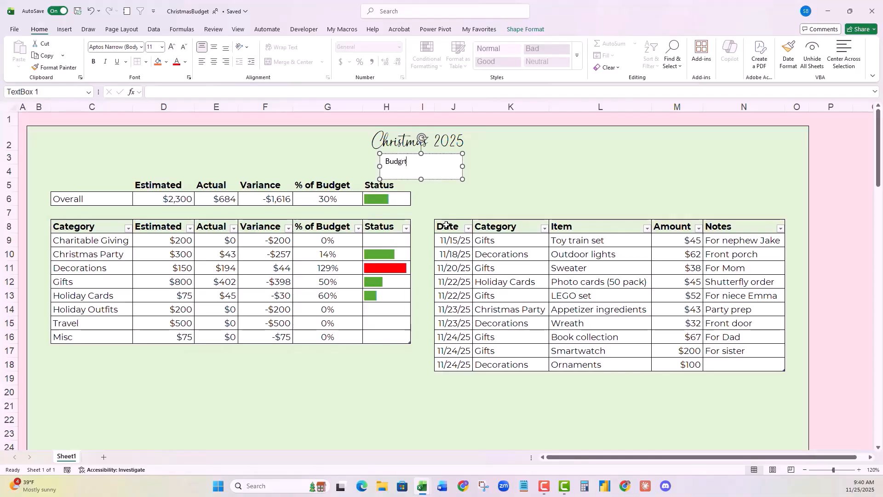
pyautogui.press('BackSpace')
pyautogui.press('BackSpace')
pyautogui.write('et')
# - Format the Budget text in the Rochester font at size 20
pyautogui.hotkey('ctrl', 'a')
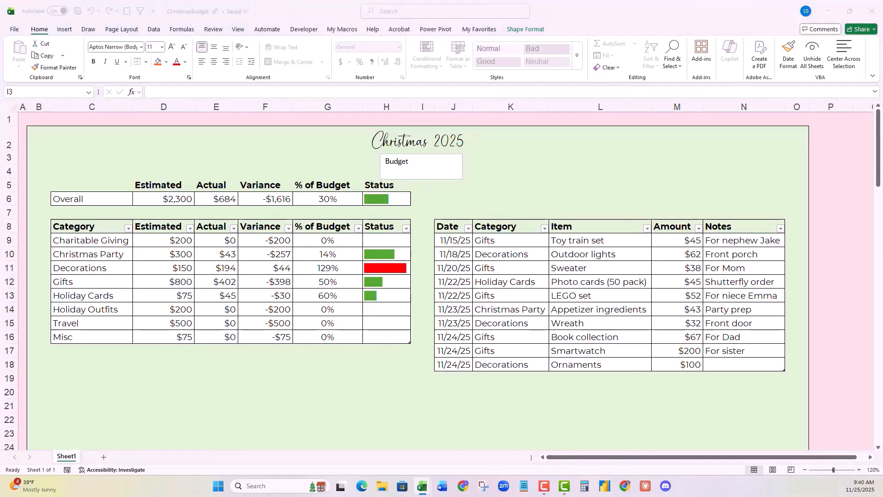
pyautogui.click(392, 177)
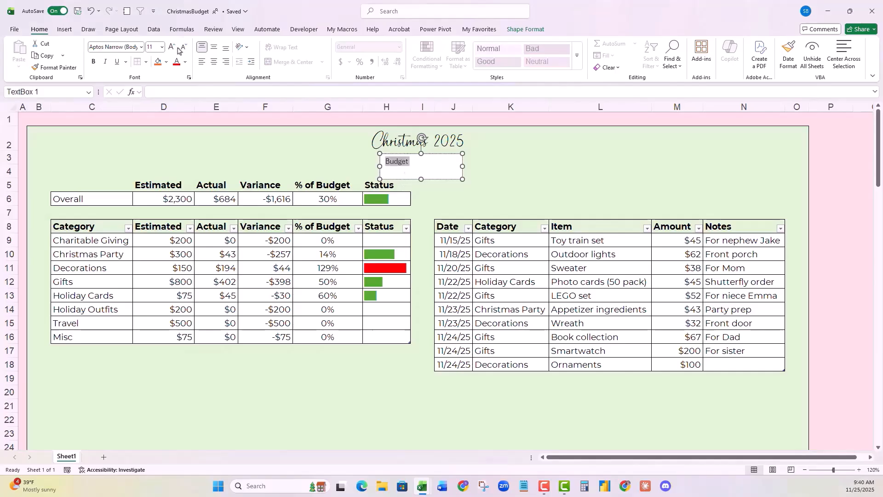
pyautogui.click(108, 47)
pyautogui.write('Rochester')
pyautogui.press('Return')
pyautogui.click(172, 48)
pyautogui.click(171, 47)
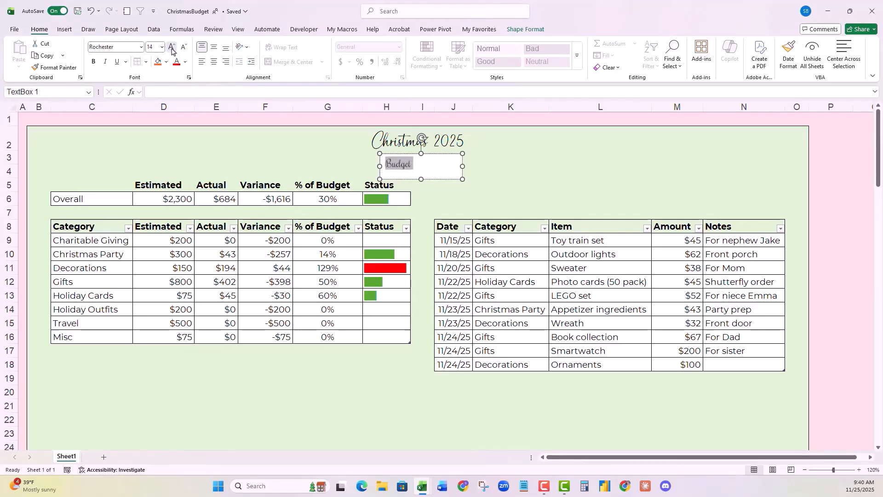
pyautogui.click(171, 47)
pyautogui.click(171, 48)
pyautogui.click(172, 48)
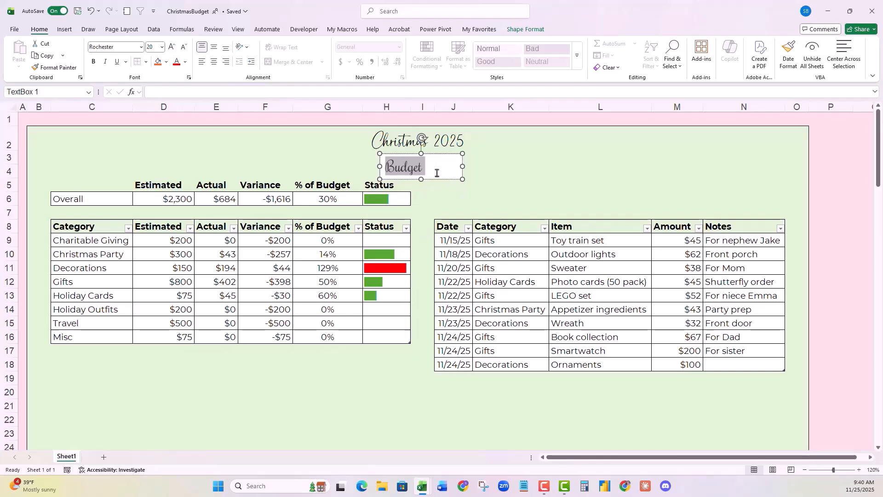
# - Set the Budget text box to no fill and no outline
pyautogui.click(528, 30)
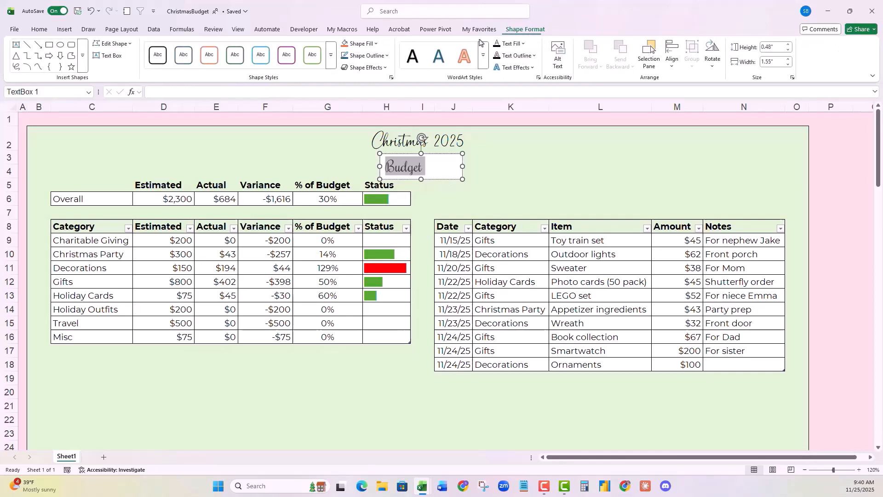
pyautogui.click(376, 44)
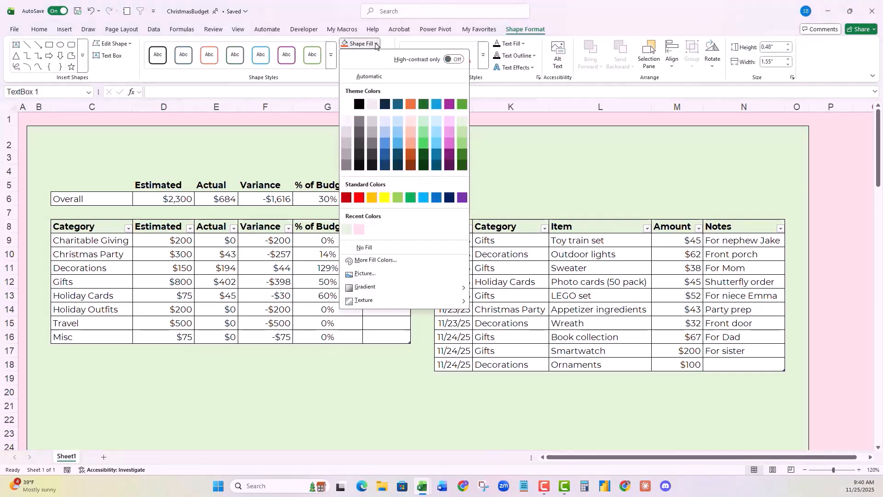
pyautogui.click(364, 248)
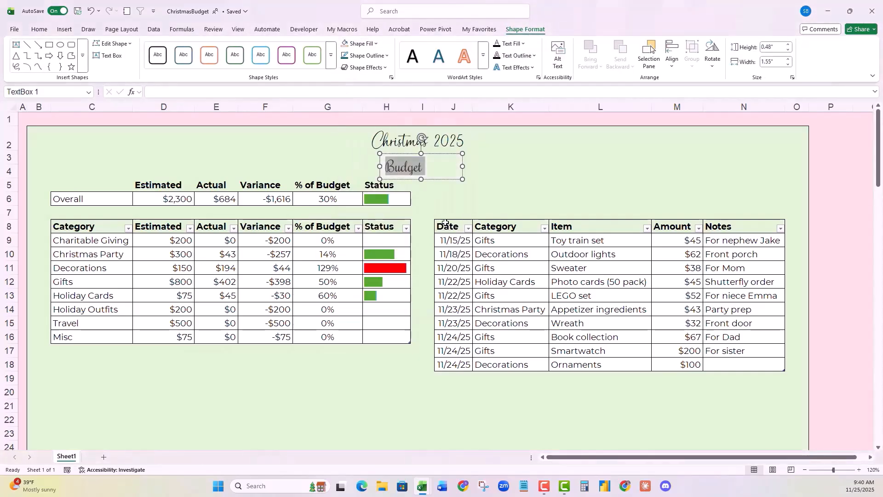
pyautogui.click(369, 55)
pyautogui.click(368, 261)
pyautogui.click(451, 179)
# - Move the Budget text box closer under the title's centre and apply No Outline to it again
pyautogui.moveTo(429, 182); pyautogui.dragTo(446, 176)
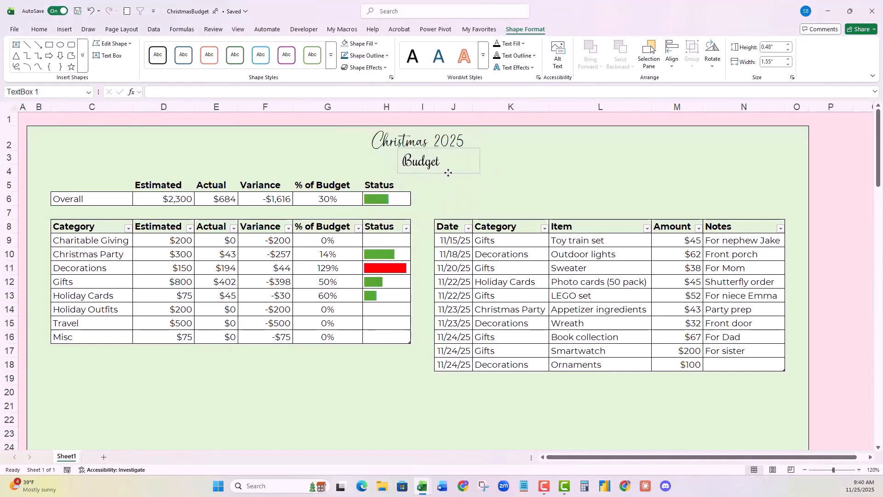
pyautogui.click(493, 184)
pyautogui.click(450, 172)
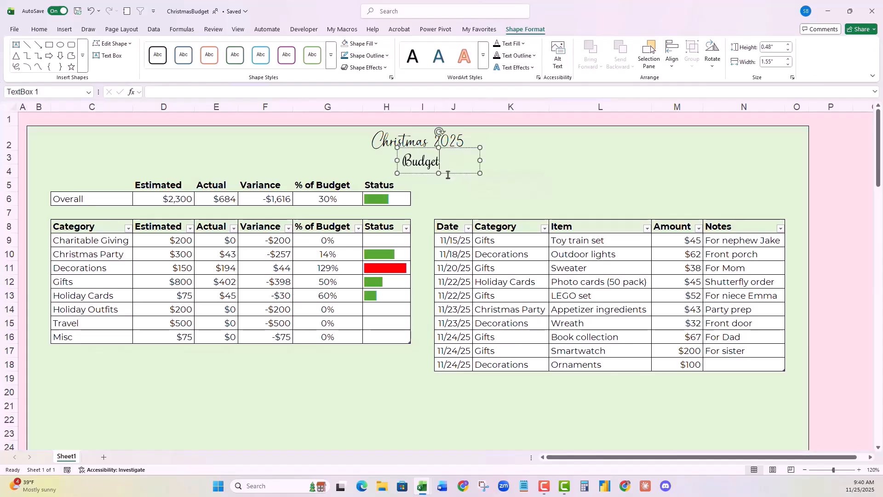
pyautogui.click(366, 56)
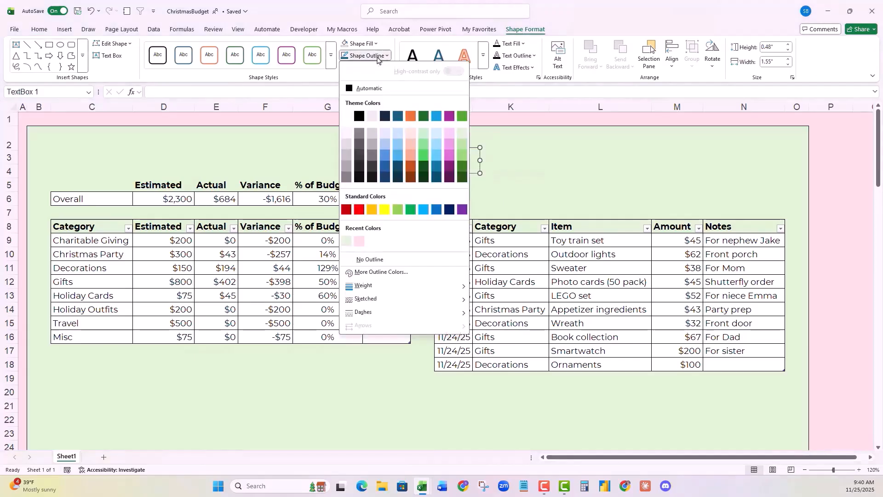
pyautogui.click(364, 261)
pyautogui.click(447, 192)
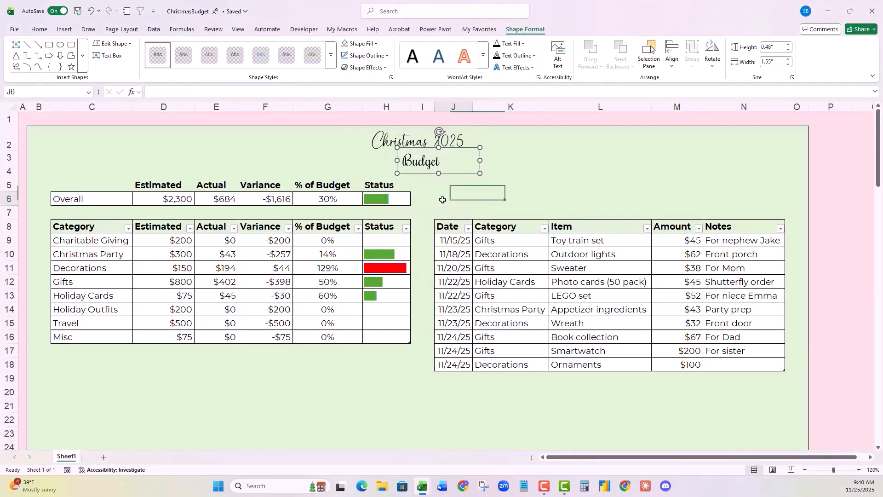
# - Nudge the Budget text box slightly higher so it sits directly beneath the title
pyautogui.click(435, 163)
pyautogui.moveTo(448, 173); pyautogui.dragTo(449, 169)
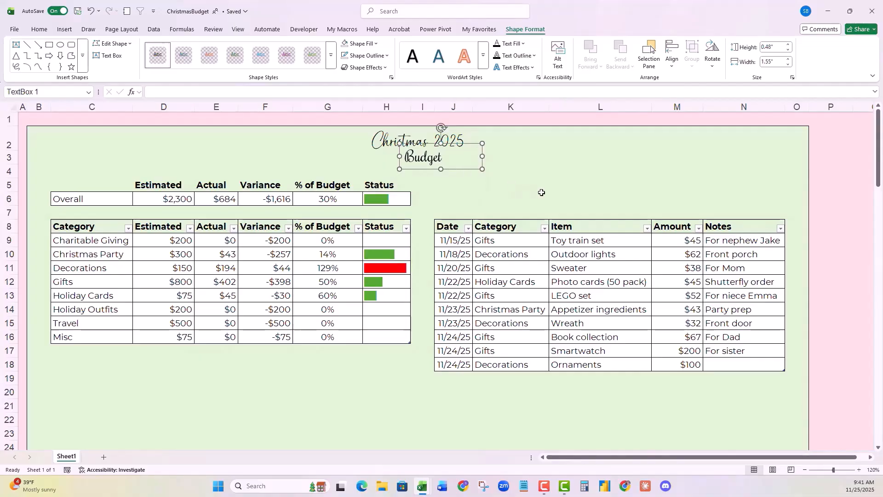
pyautogui.click(537, 197)
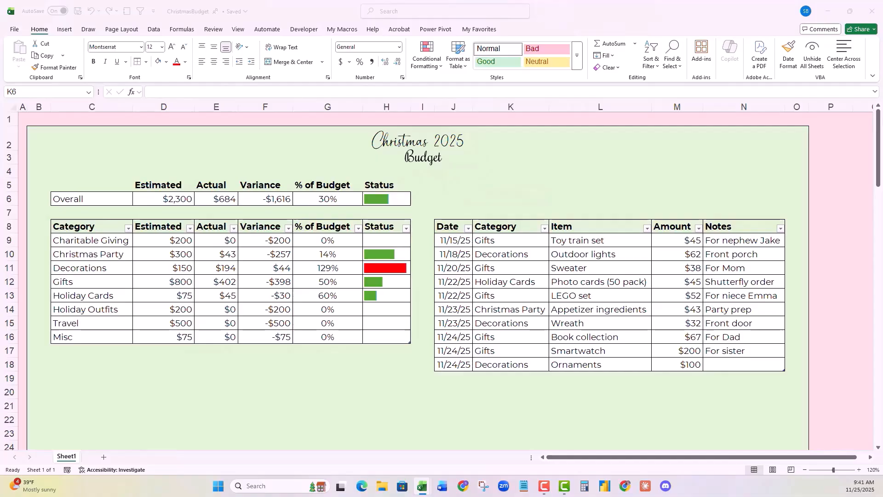
# - Paste Christmas light string pictures on both sides of the title and a gift box picture over the header's left end
pyautogui.hotkey('ctrl', 'v')
pyautogui.moveTo(619, 197); pyautogui.dragTo(205, 159)
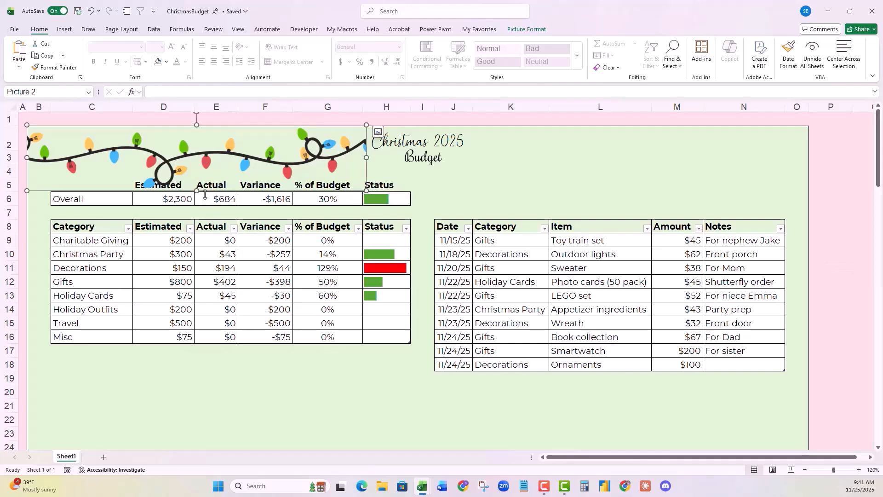
pyautogui.hotkey('ctrl', 'v')
pyautogui.moveTo(615, 189); pyautogui.dragTo(629, 155)
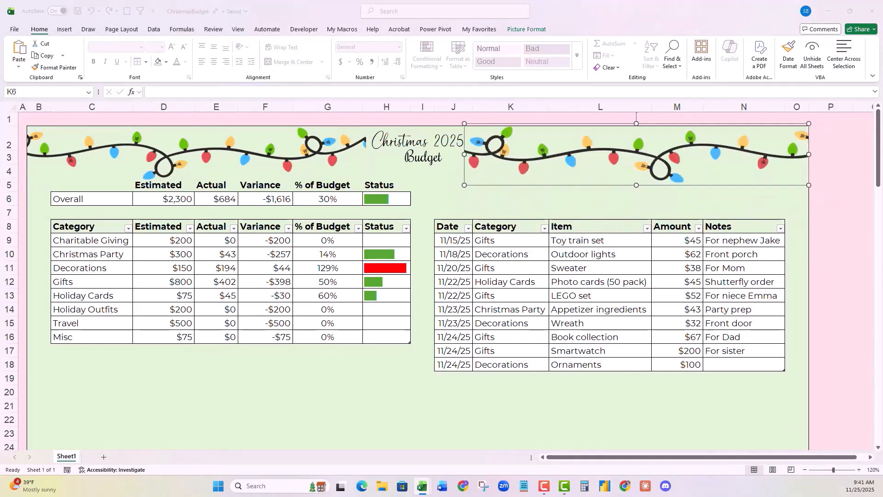
pyautogui.hotkey('ctrl', 'v')
pyautogui.moveTo(494, 233); pyautogui.dragTo(55, 156)
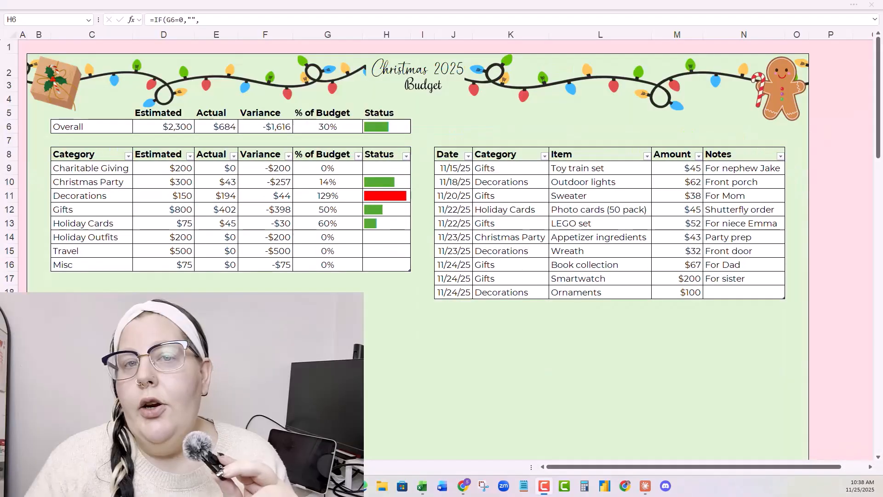